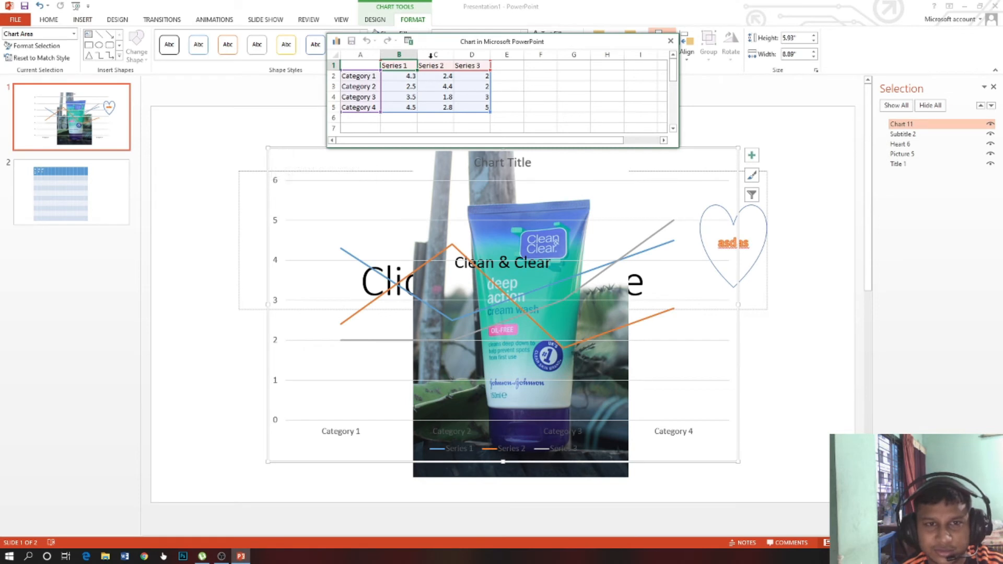
- Close the line chart's data sheet and delete the chart from slide 1
left_click_drag(485, 43, 692, 213)
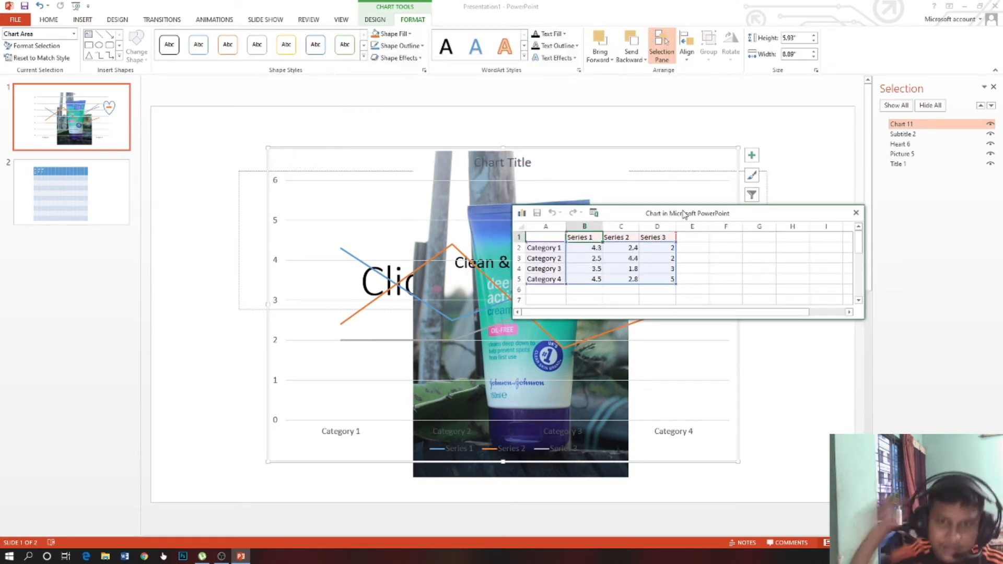
left_click(594, 248)
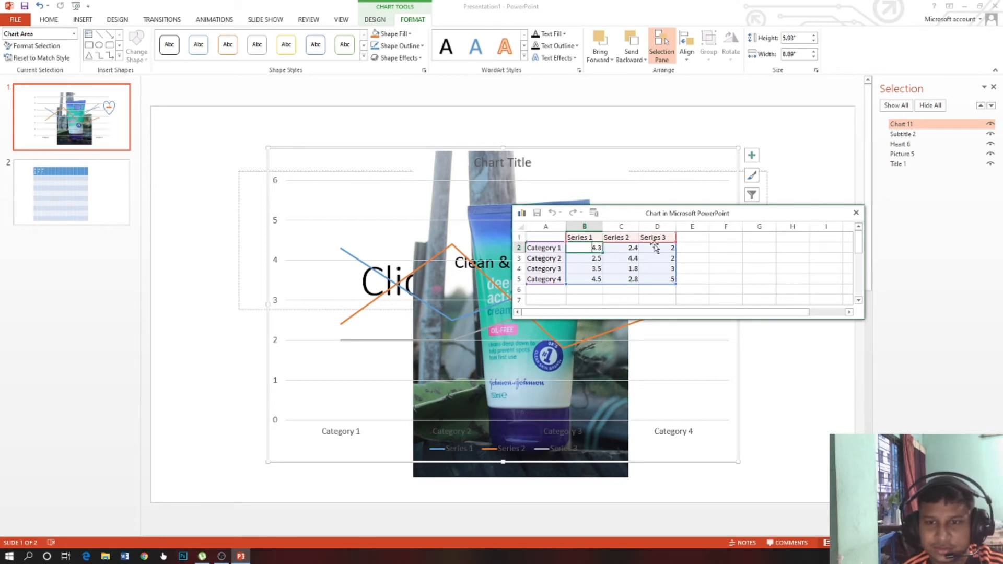
left_click(621, 256)
left_click(659, 277)
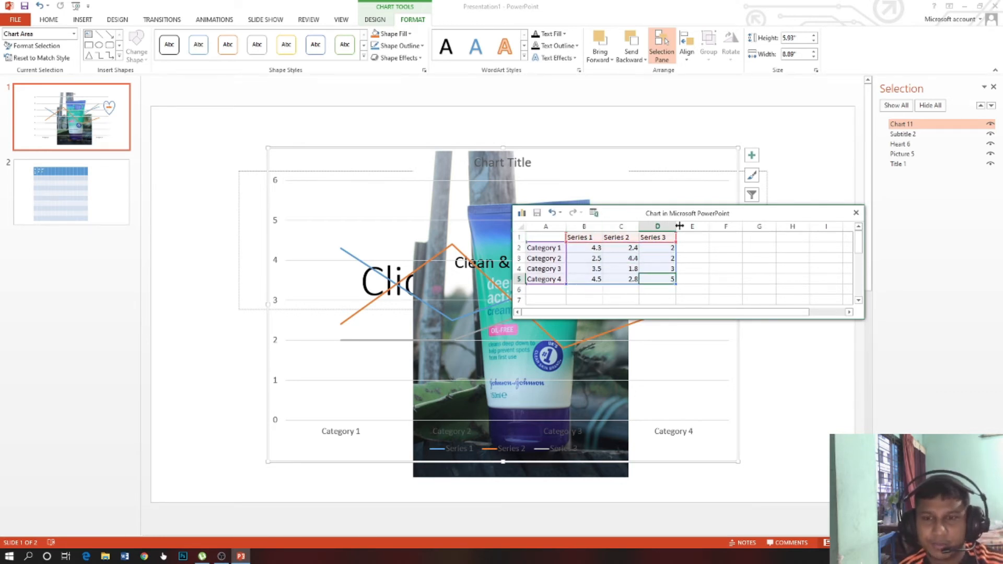
left_click_drag(646, 215, 697, 182)
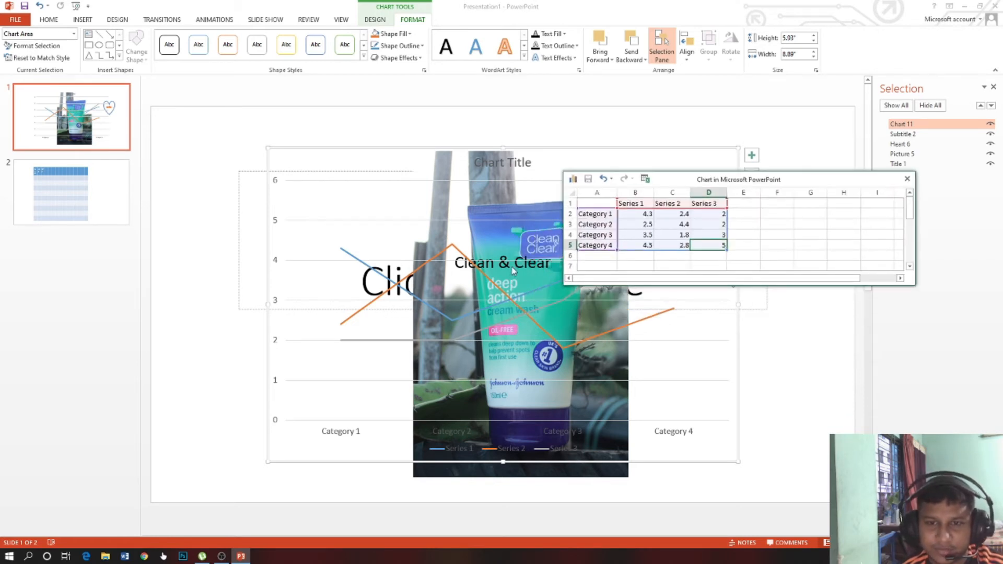
left_click(906, 179)
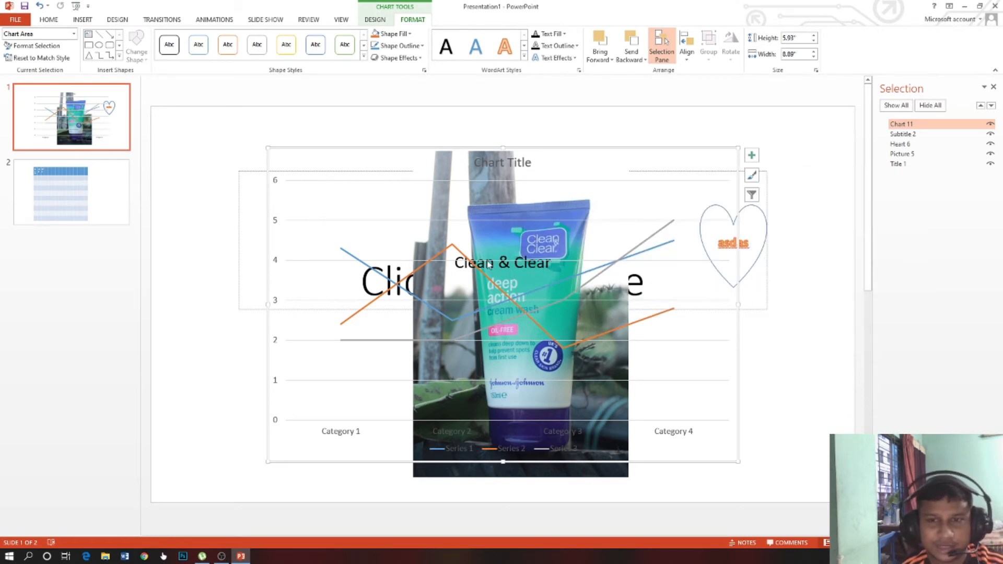
key("Delete")
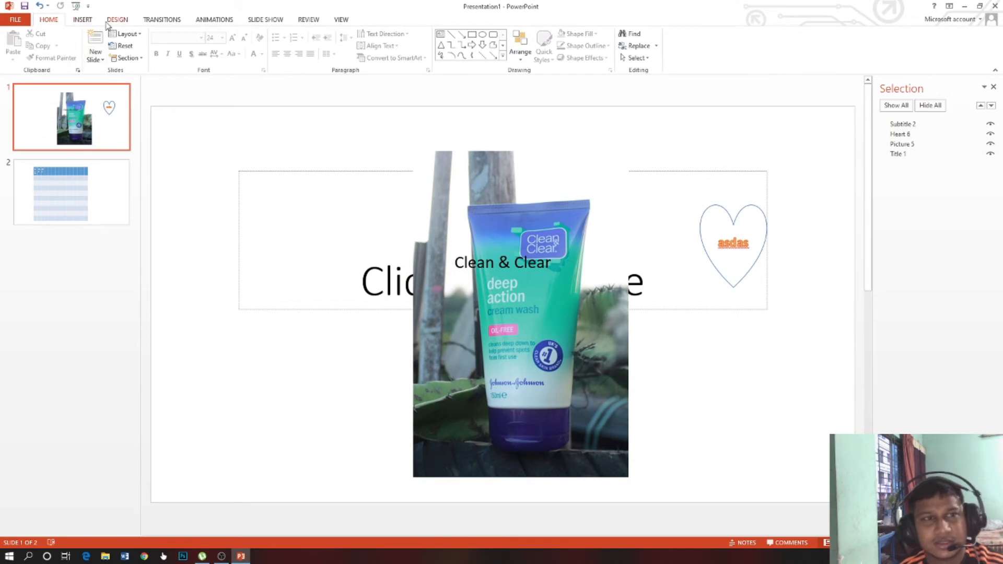
- Add the comment "asdasd" to slide 1 and delete it
left_click(83, 19)
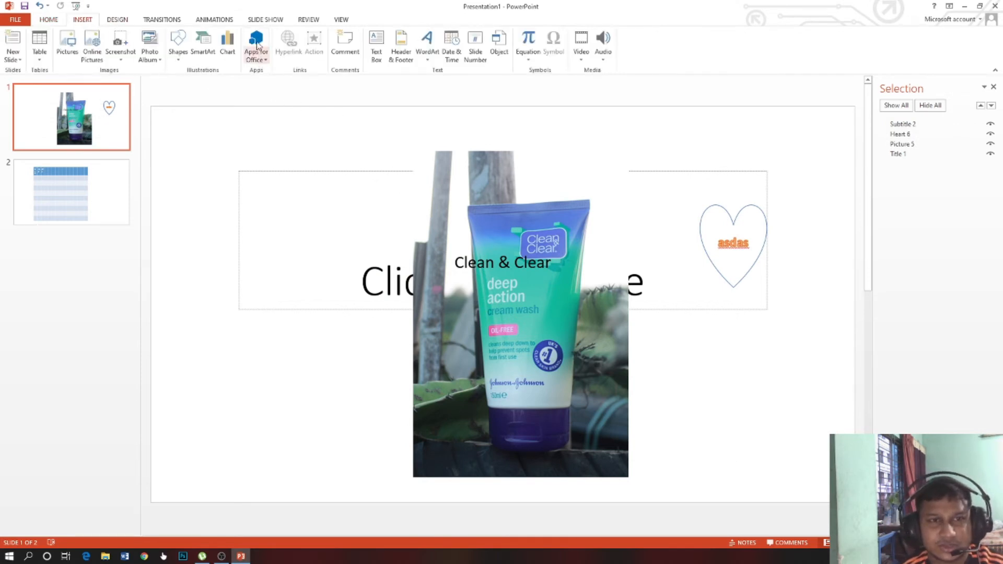
left_click(334, 42)
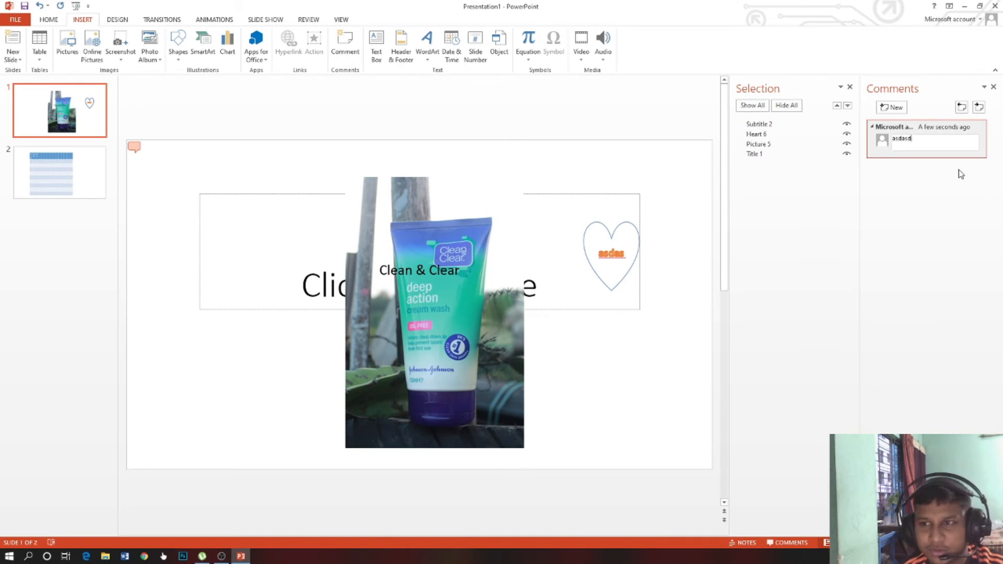
left_click(974, 127)
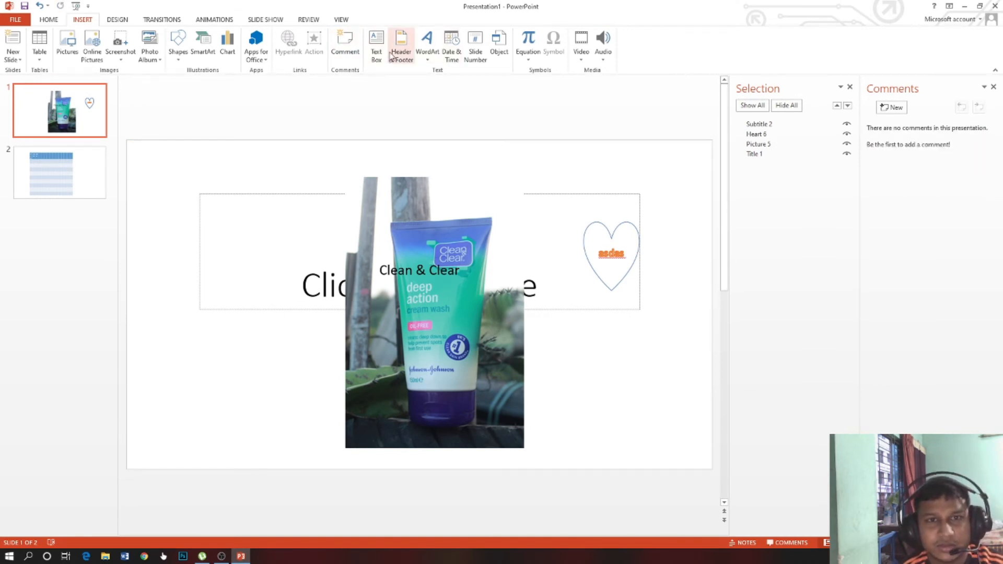
left_click(376, 45)
left_click(568, 229)
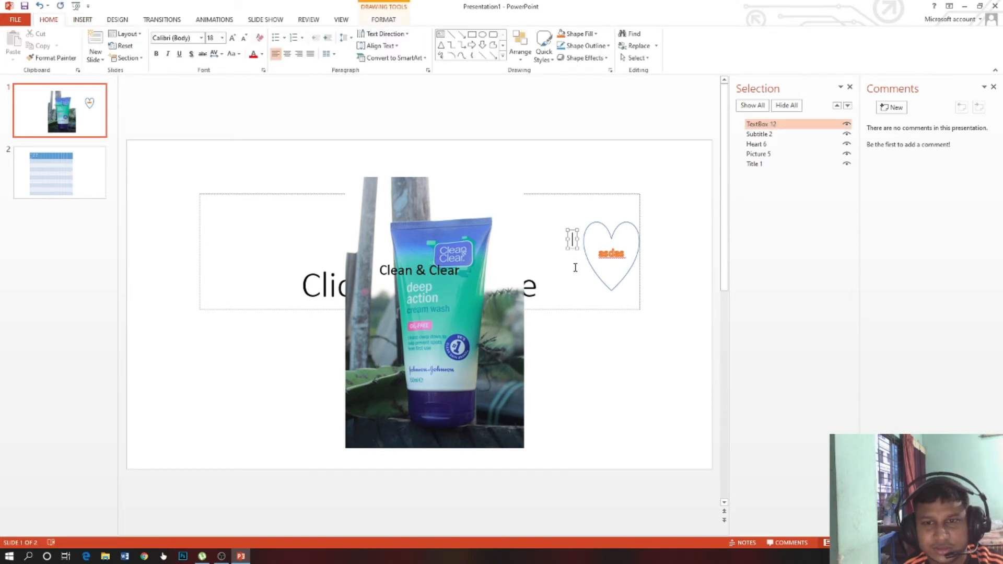
left_click(577, 384)
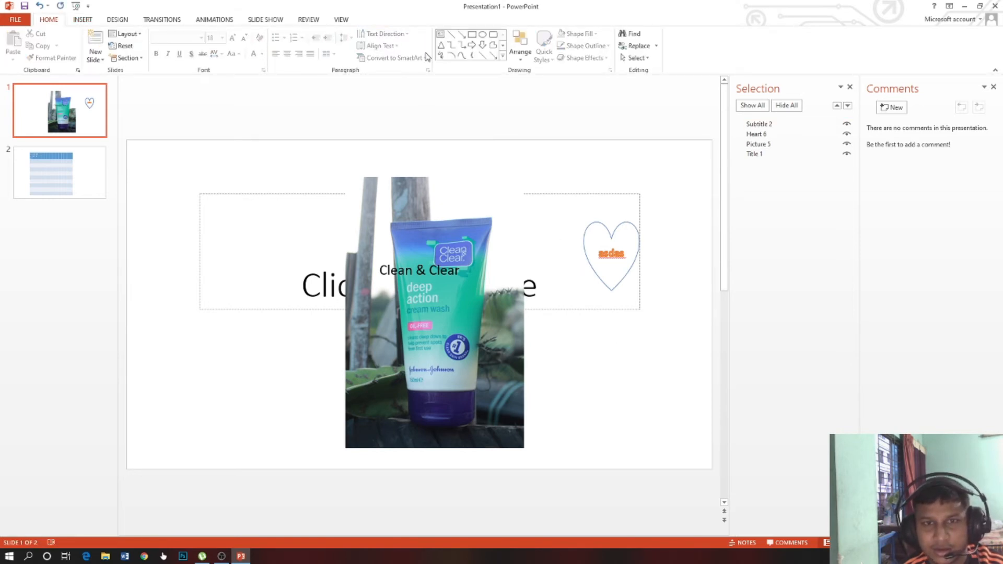
- Draw a text box below the heart shape containing the text "fabeanm"
left_click(82, 20)
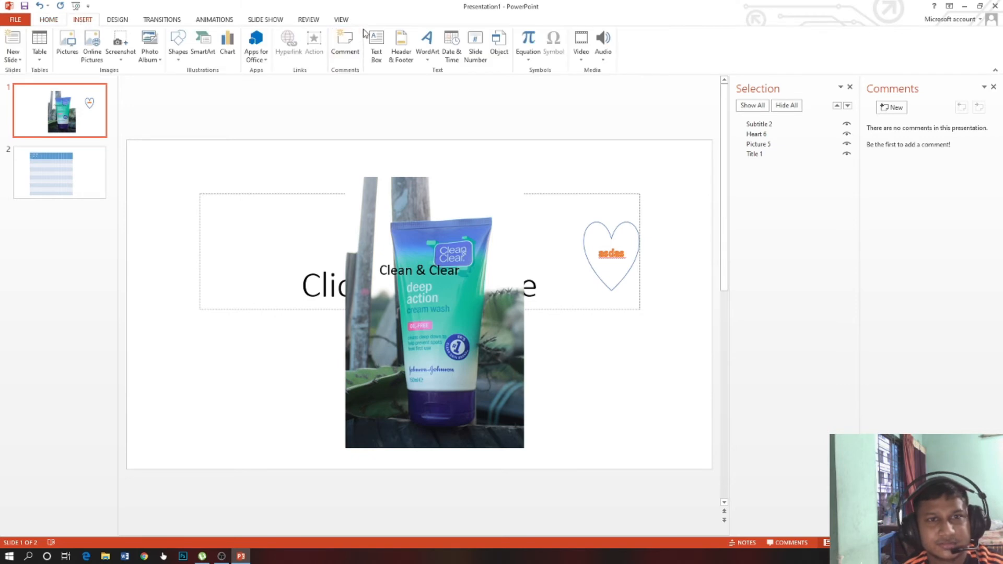
left_click(374, 43)
left_click_drag(583, 324, 711, 389)
type("ad")
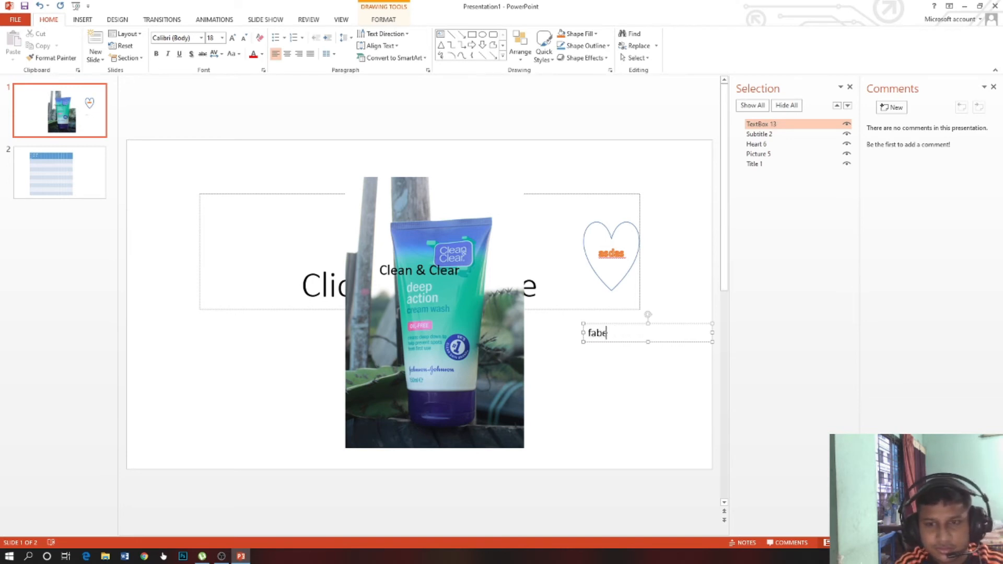
left_click(91, 24)
left_click(511, 155)
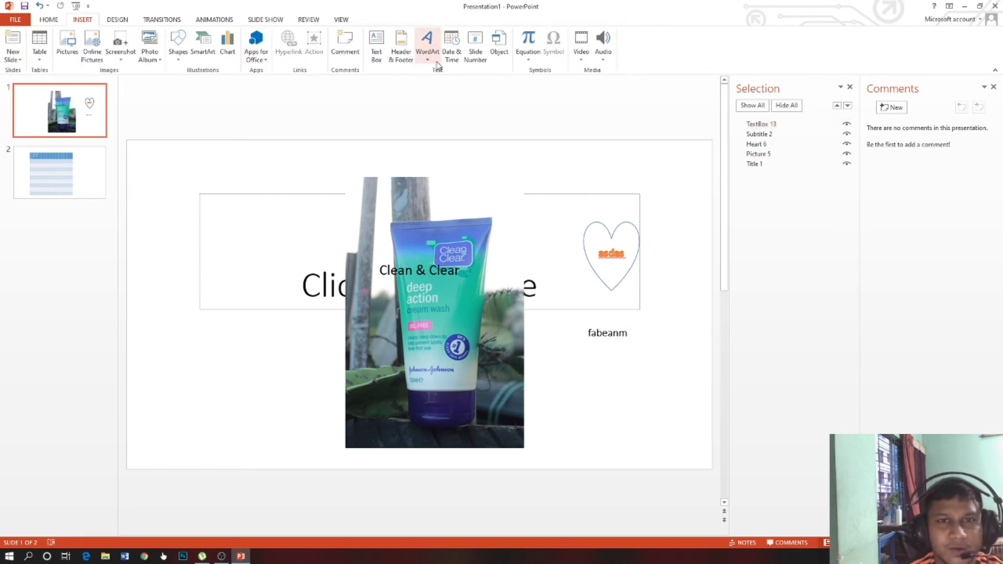
- Insert a blue WordArt with a reflection on slide 1 and append "sada" to the subtitle text
left_click(427, 46)
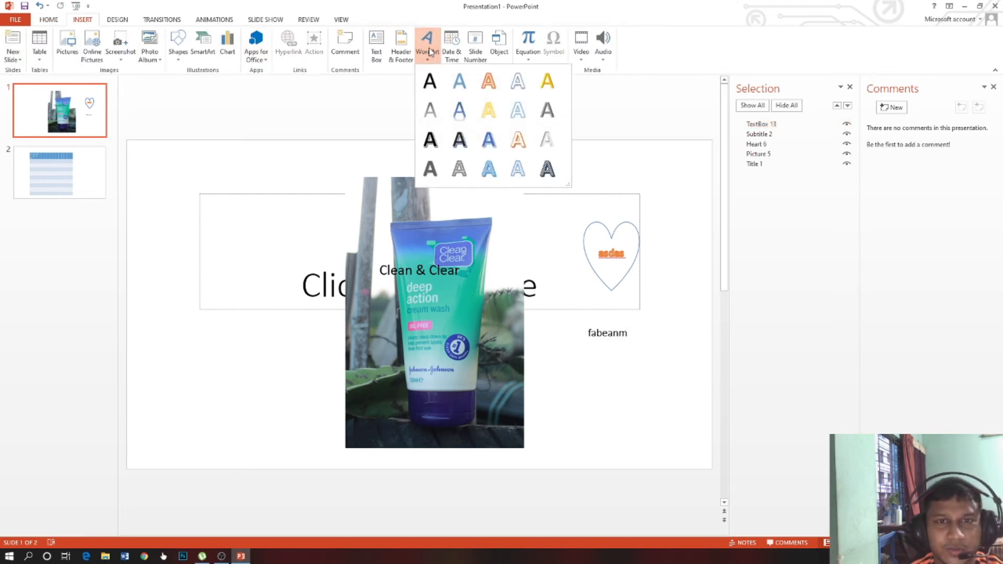
left_click(462, 112)
left_click(583, 331)
type("sad")
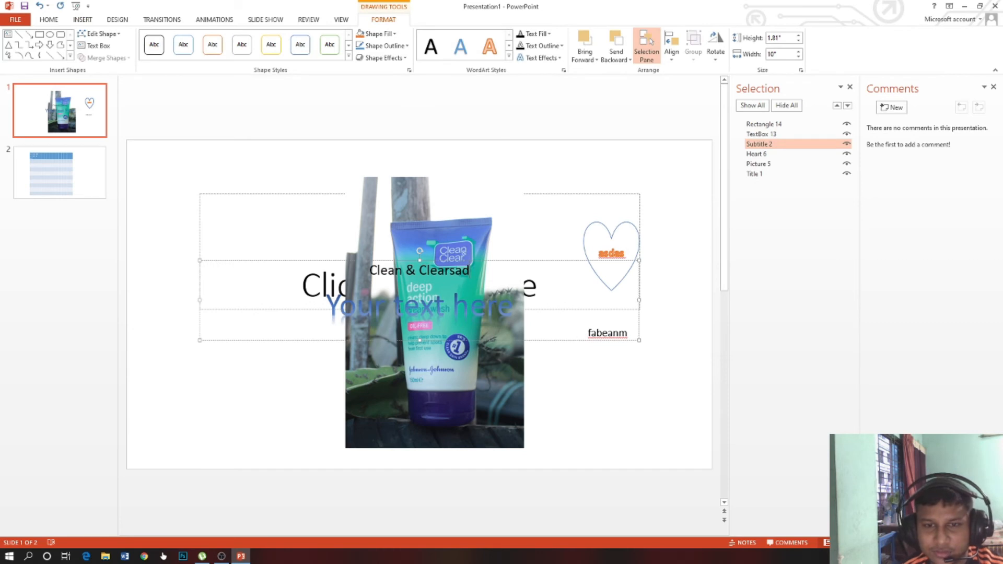
type("a")
- Insert "asdasd" between "Your" and "text here" in the WordArt
left_click(395, 305)
type("asd")
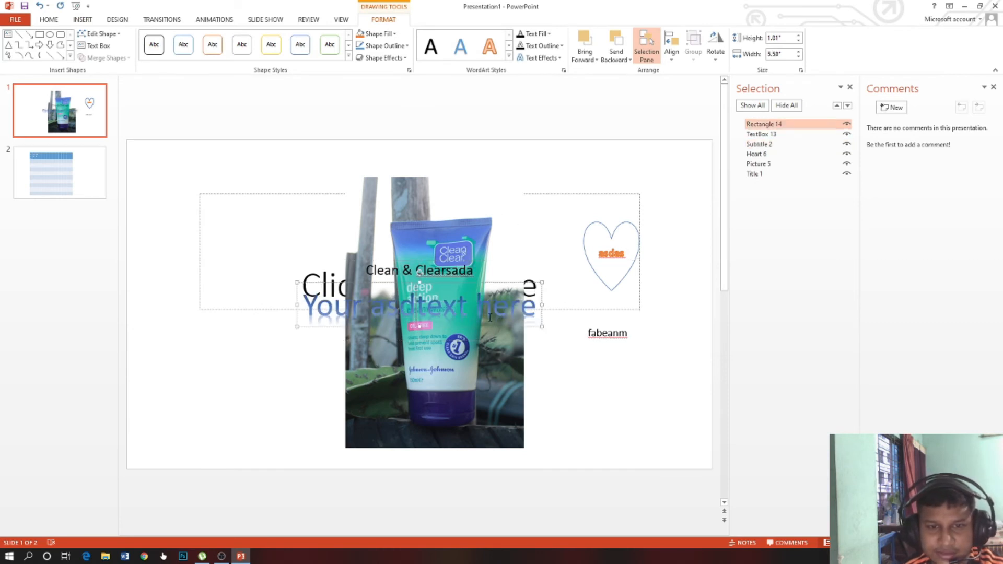
type("asd")
- Replace the WordArt's text after "Your" with the slide number
left_click_drag(556, 312, 473, 309)
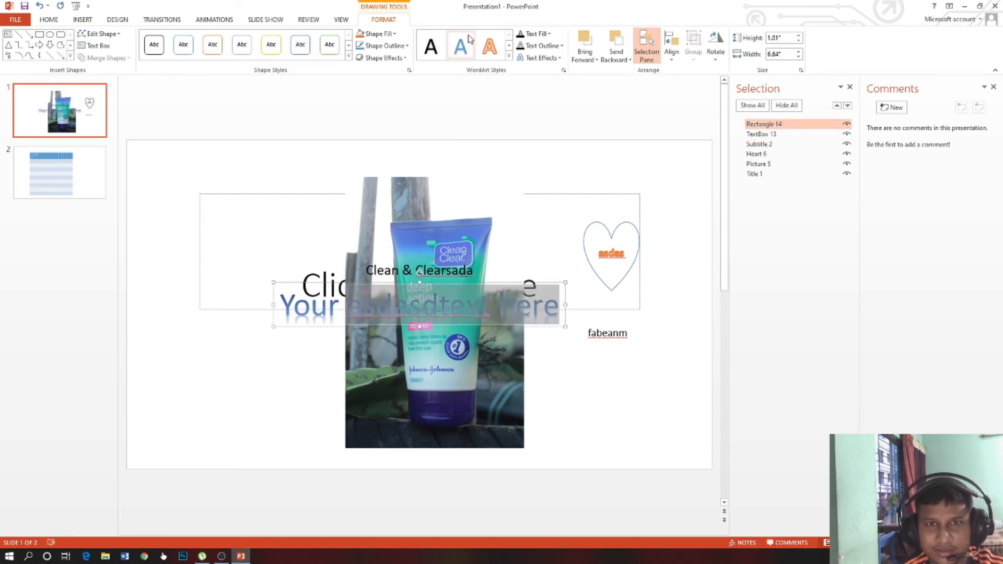
left_click(509, 56)
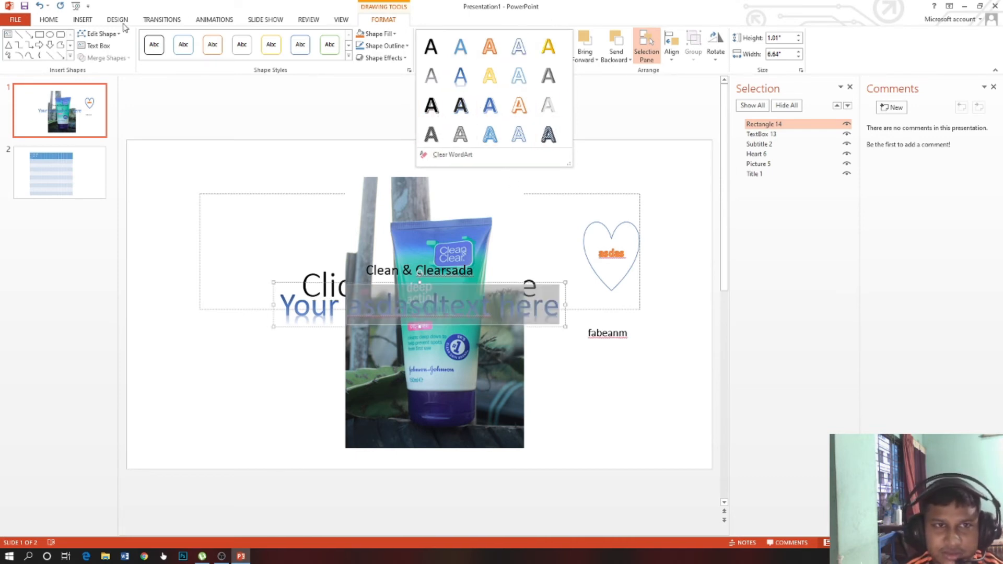
left_click(94, 22)
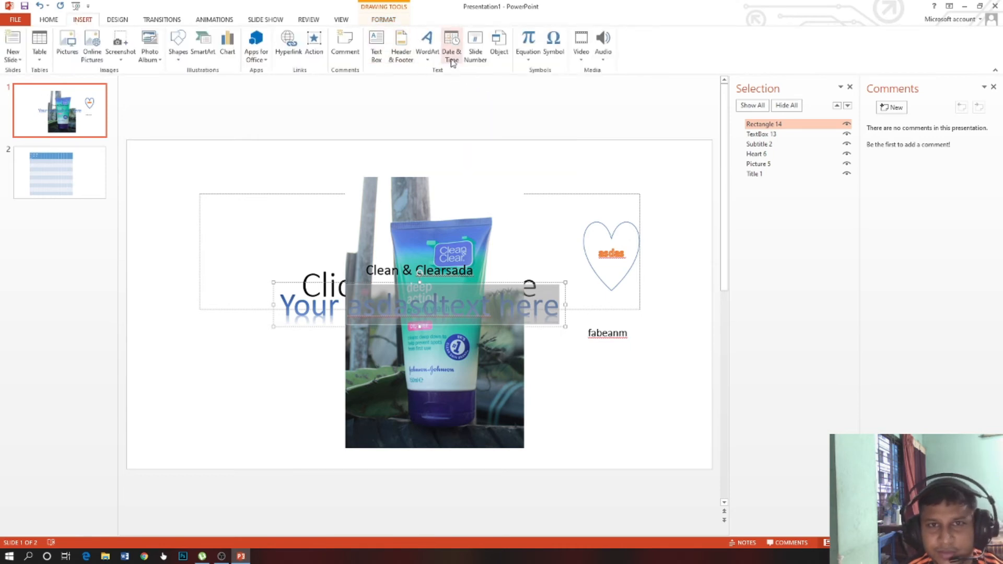
left_click(475, 46)
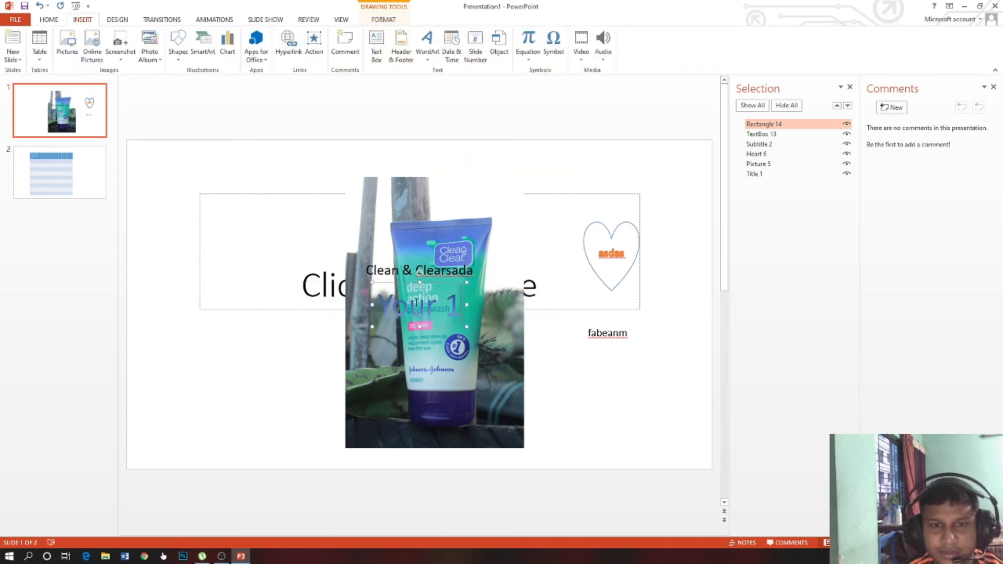
- Convert the WordArt's whole text into an equation and move it to the end of the subtitle
triple_click(417, 303)
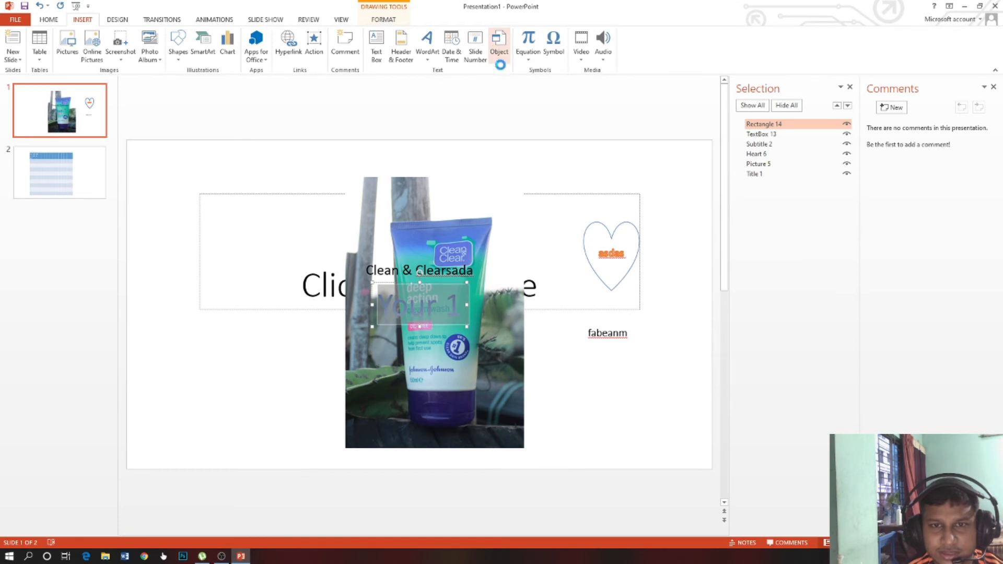
left_click(616, 338)
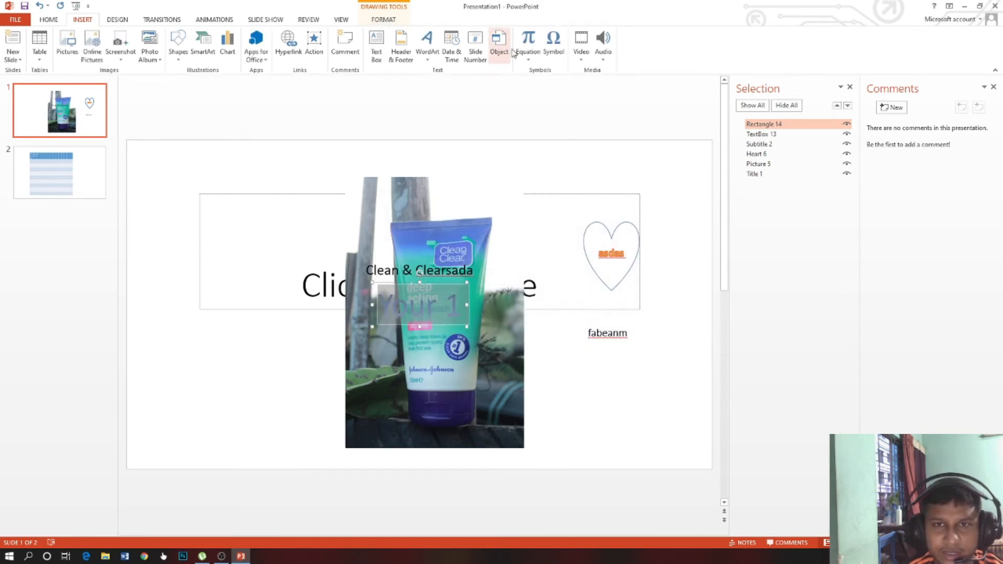
left_click(528, 41)
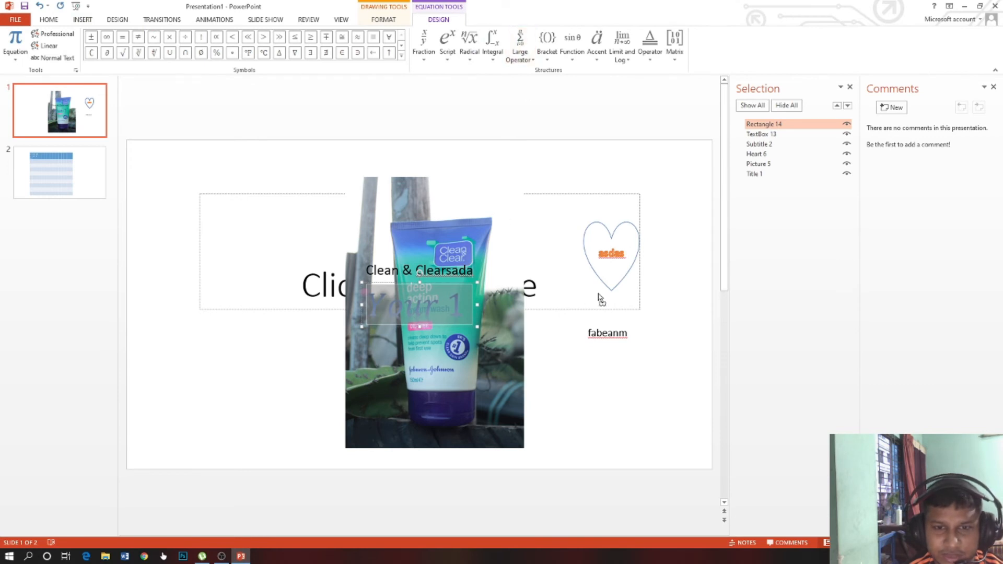
- Insert a new empty equation into the slide's title placeholder
left_click(537, 217)
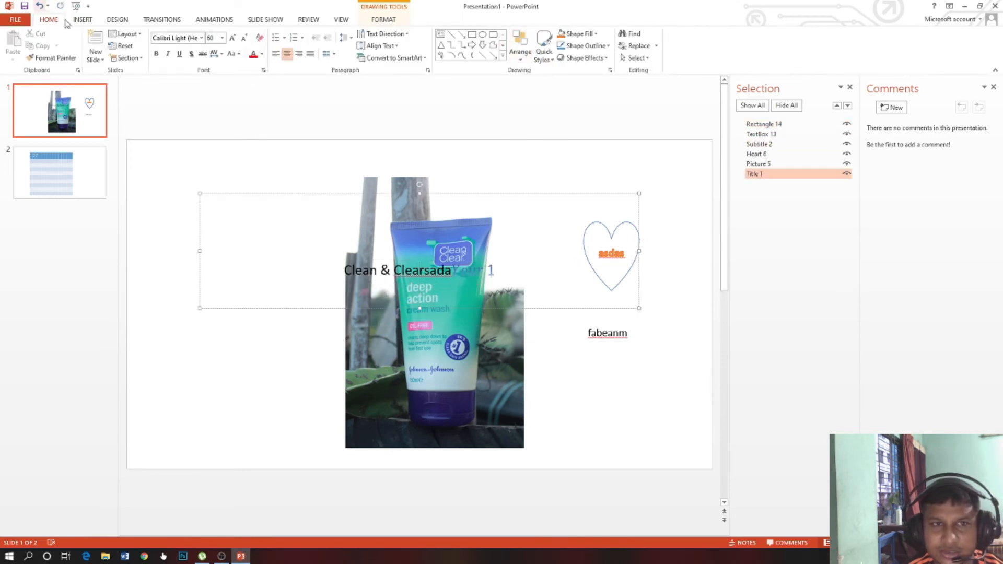
left_click(82, 19)
left_click(529, 40)
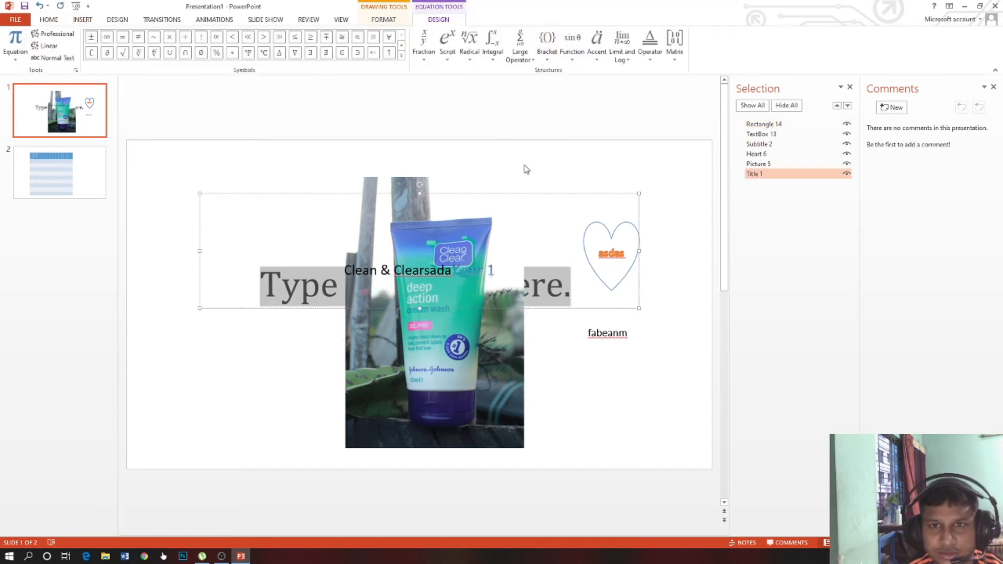
left_click(533, 285)
left_click(526, 198)
left_click(579, 185)
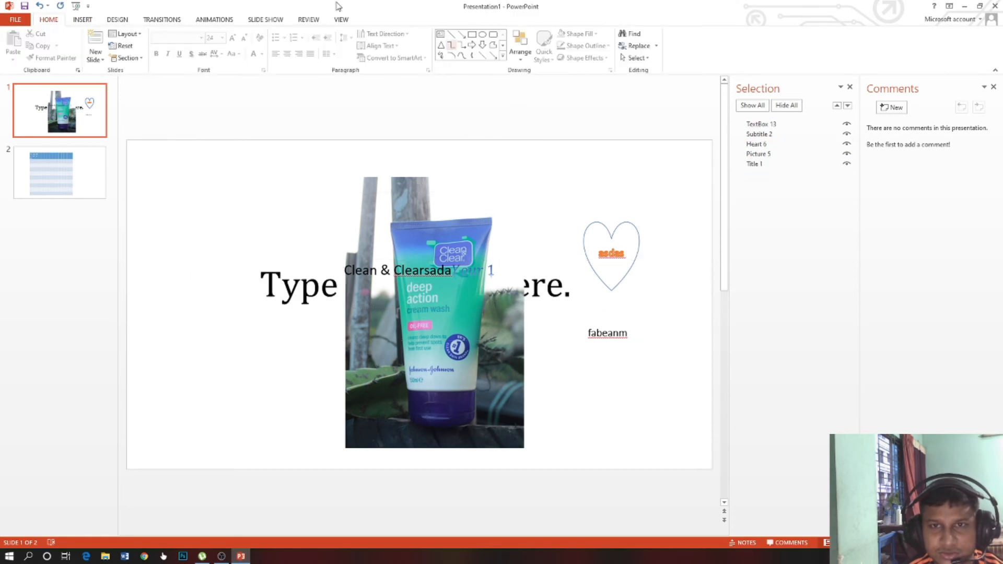
left_click(83, 20)
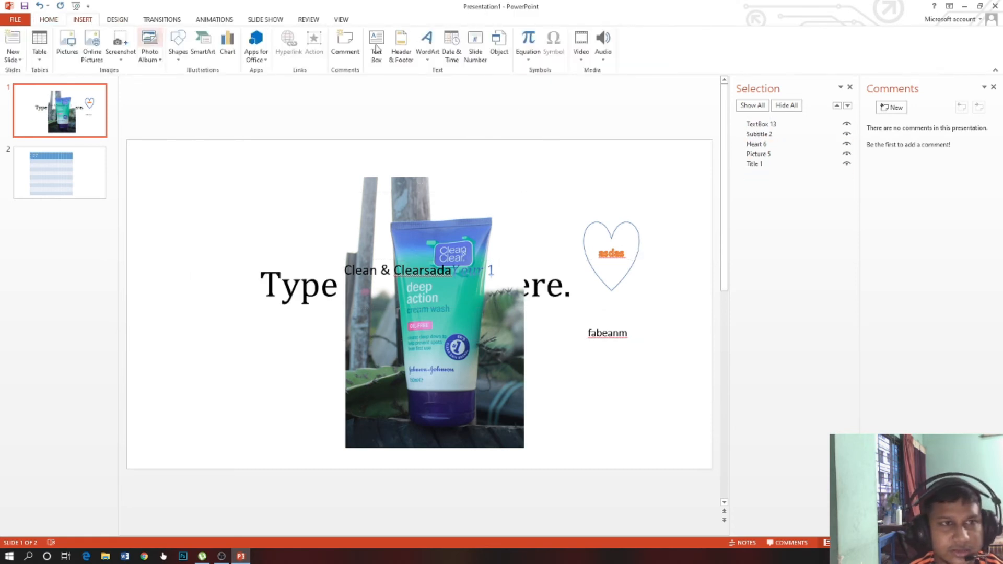
left_click(528, 57)
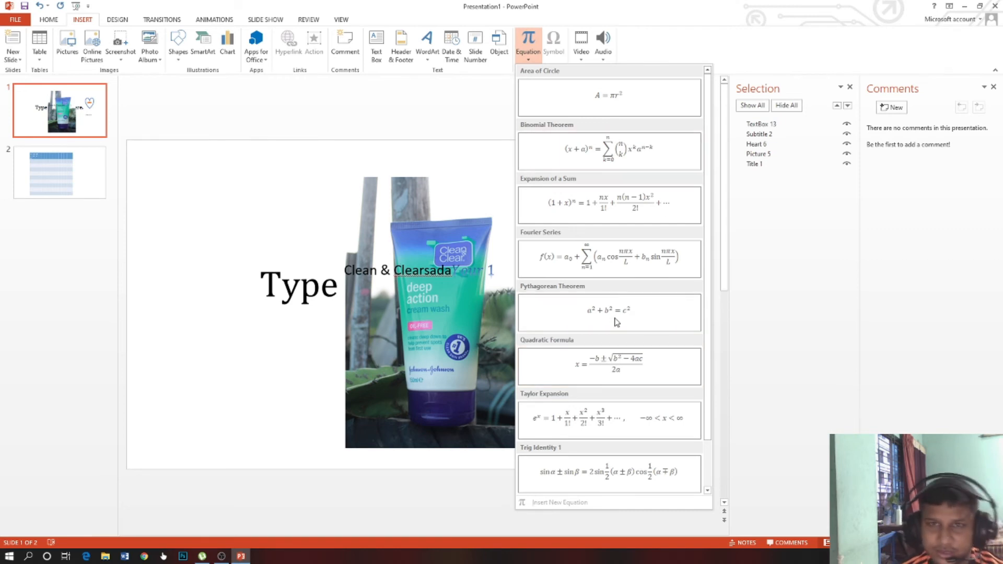
left_click(549, 57)
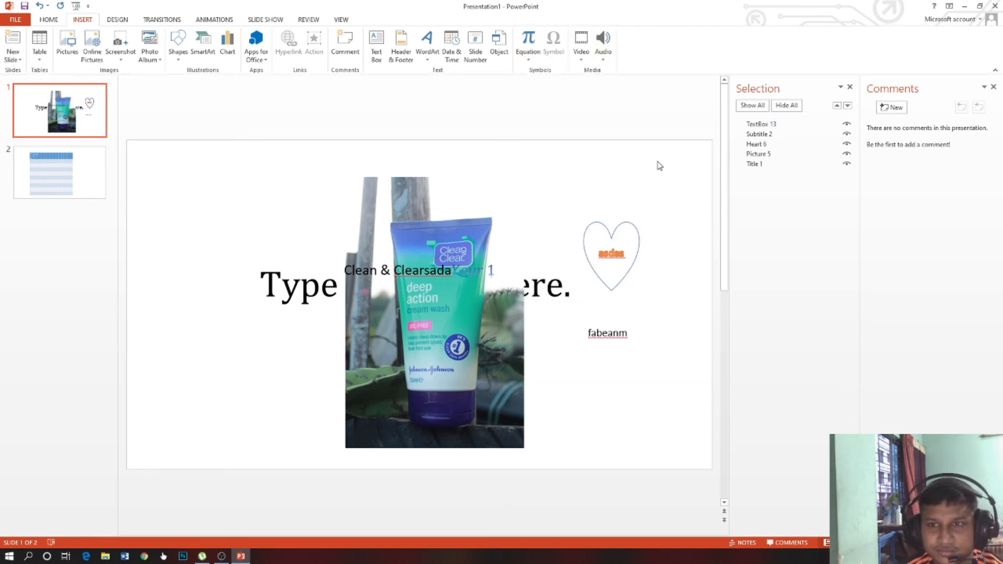
- Close the Selection and Comments panes
left_click(850, 88)
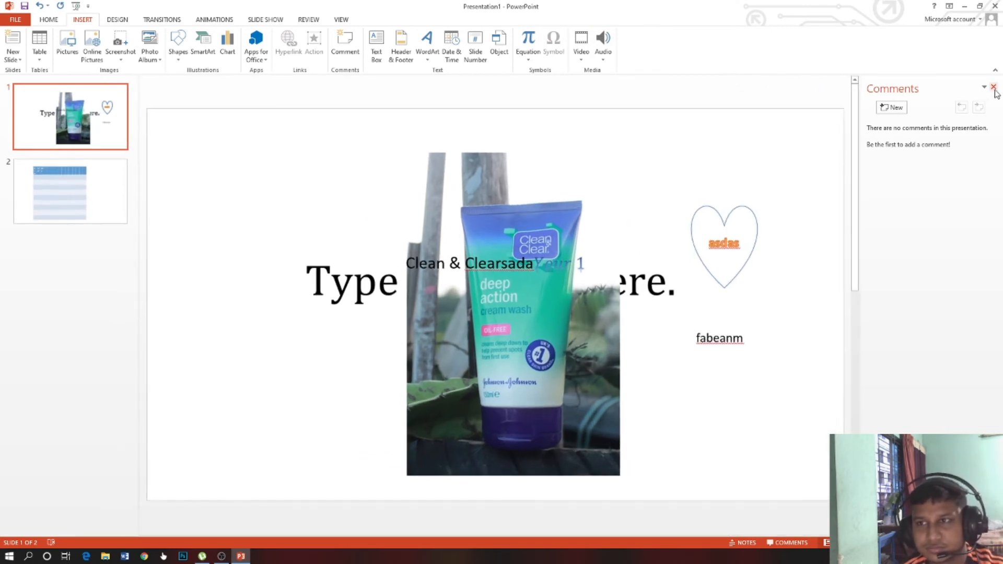
left_click(993, 87)
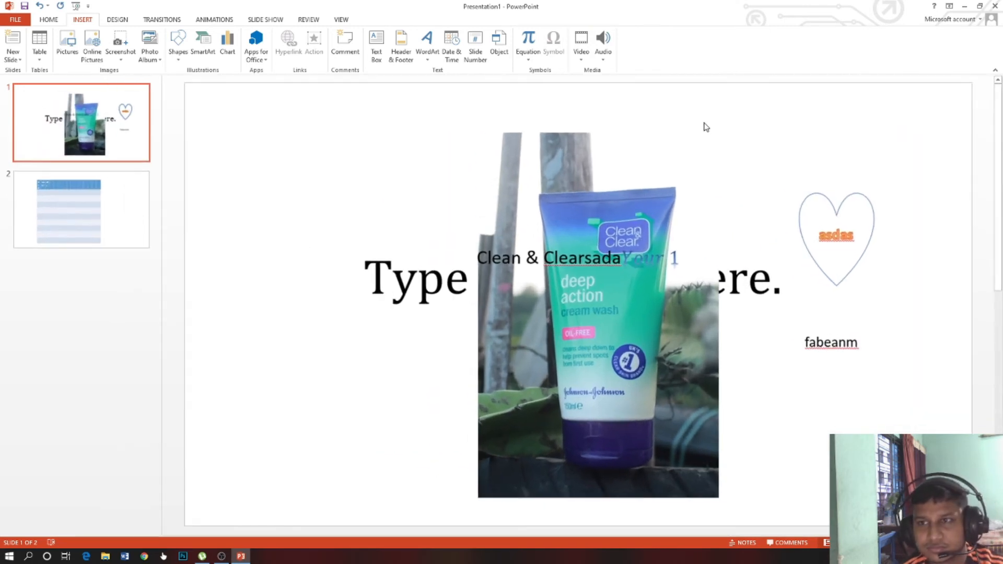
- Start inserting a video from the PC and browse the Shadow Of The Tomb Raider and Far Cry 5 folders on Games (F:) for video files
left_click(581, 50)
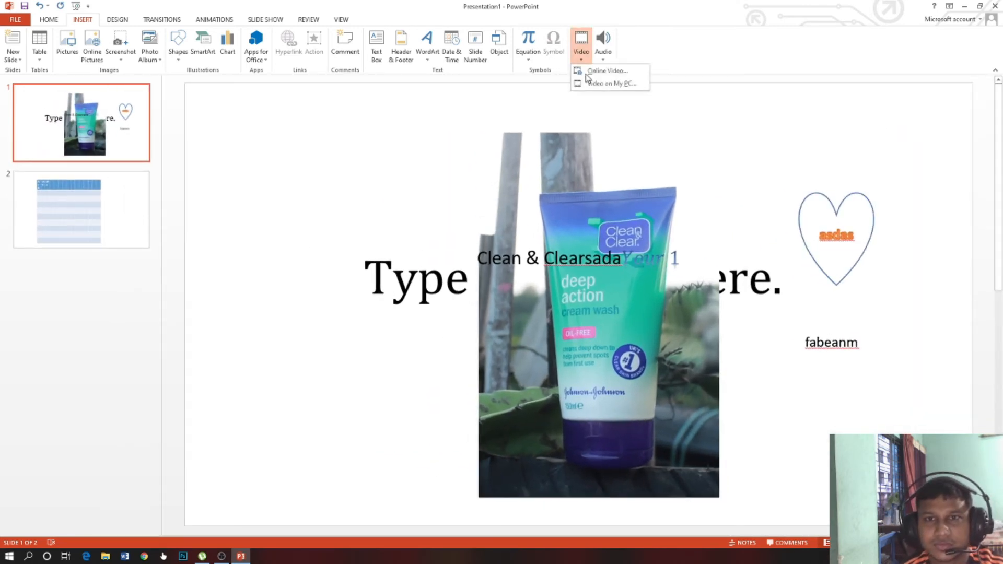
left_click(614, 87)
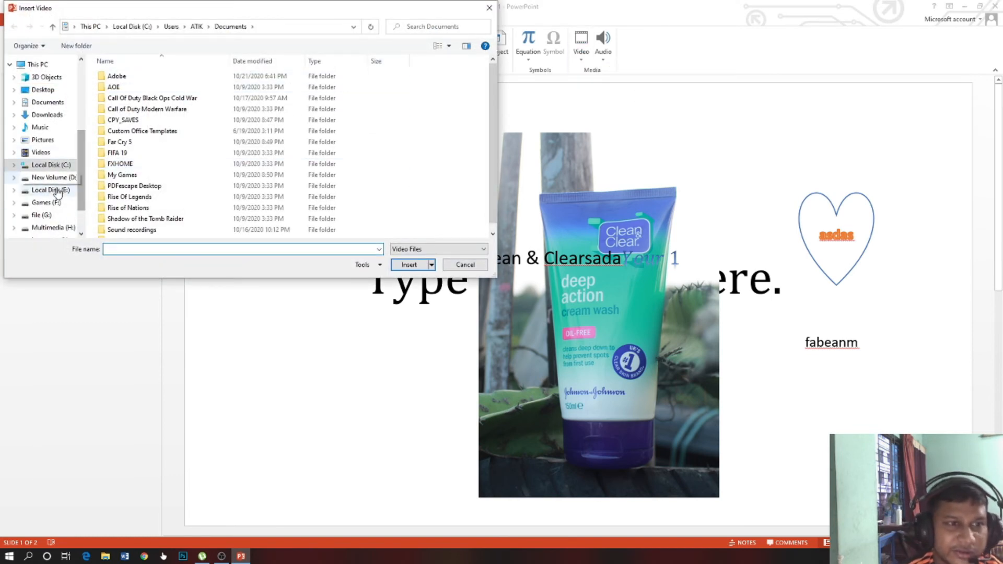
left_click(48, 203)
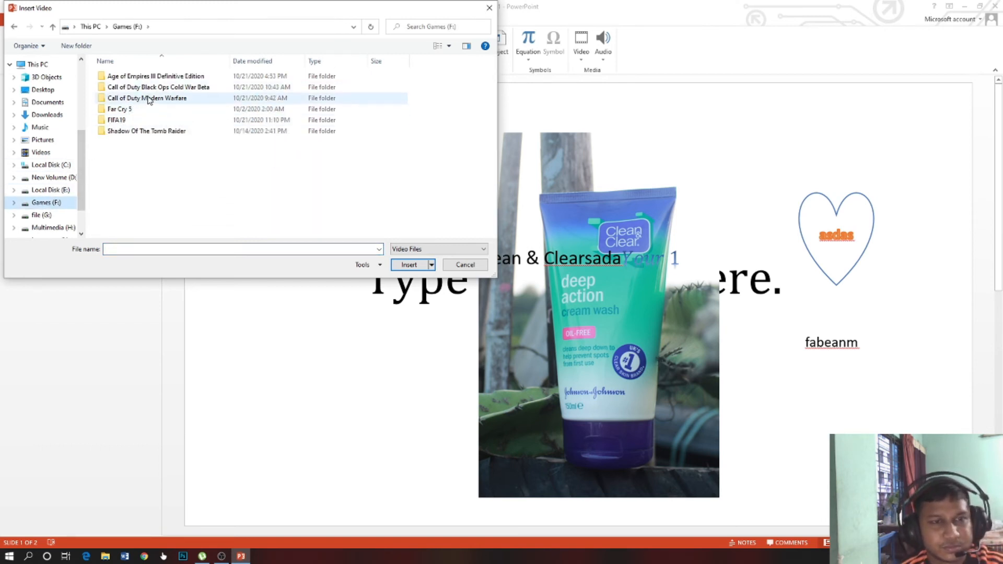
double_click(123, 131)
double_click(125, 89)
double_click(124, 80)
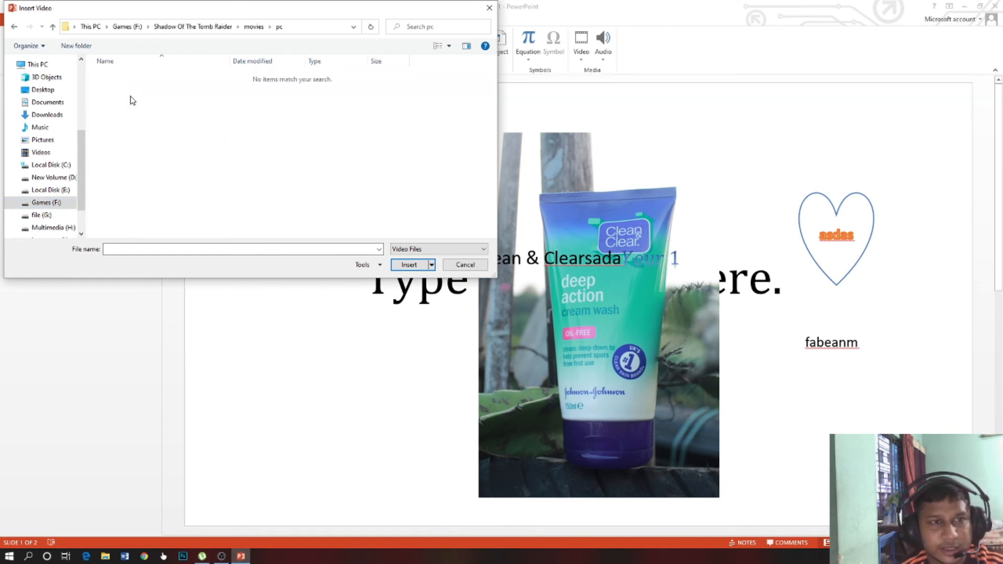
left_click(16, 28)
left_click(16, 28)
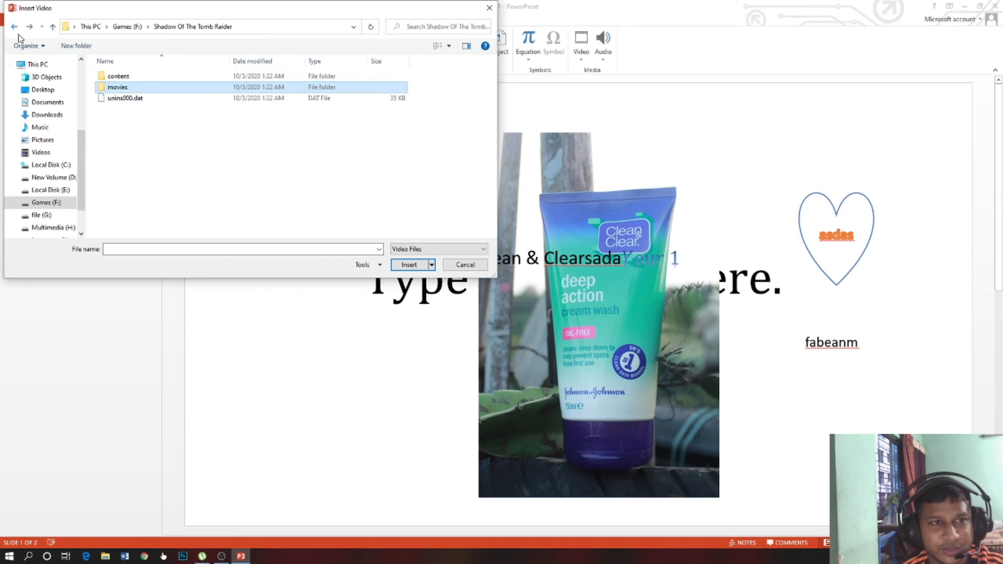
left_click(16, 28)
double_click(119, 109)
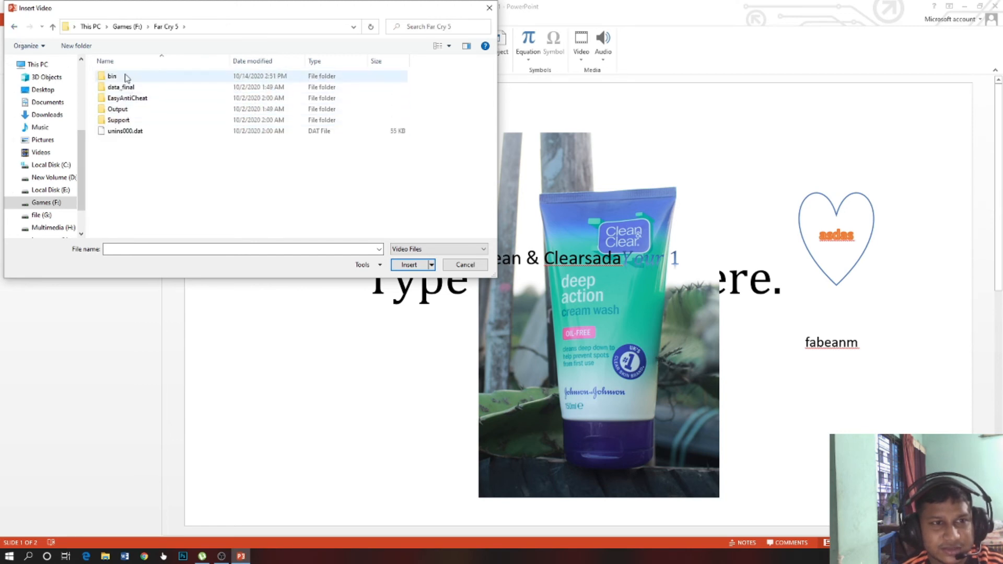
double_click(115, 76)
double_click(123, 78)
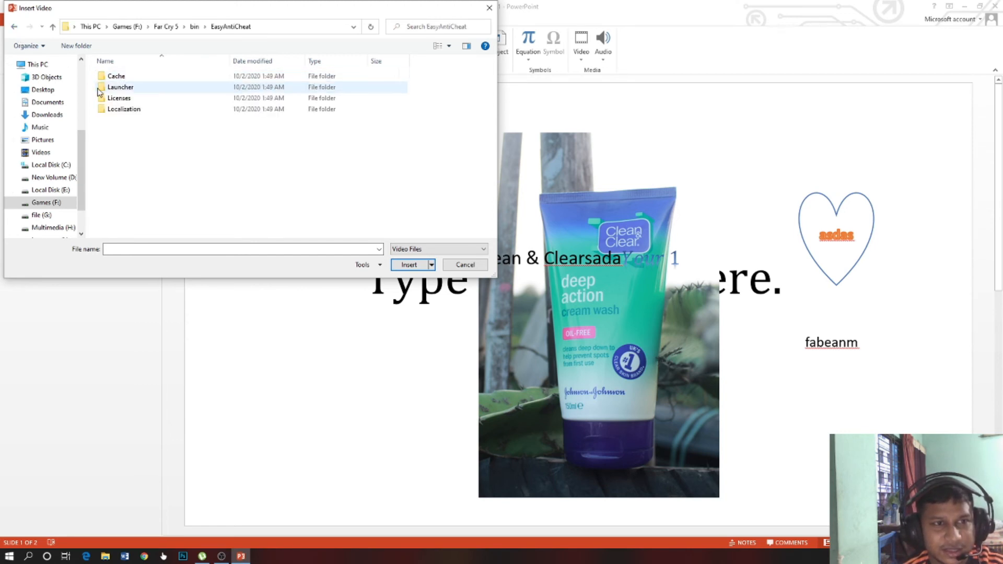
- Insert the New Message!_4 video from the Video folder on the Audio ANd Video (J:) drive
left_click(52, 227)
scroll(80, 187, "down", 3)
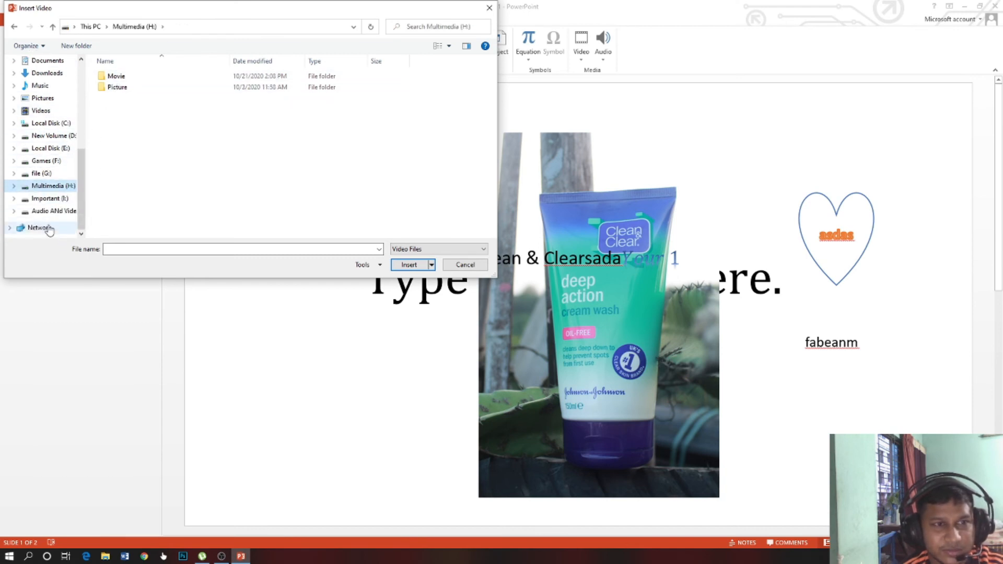
left_click(52, 210)
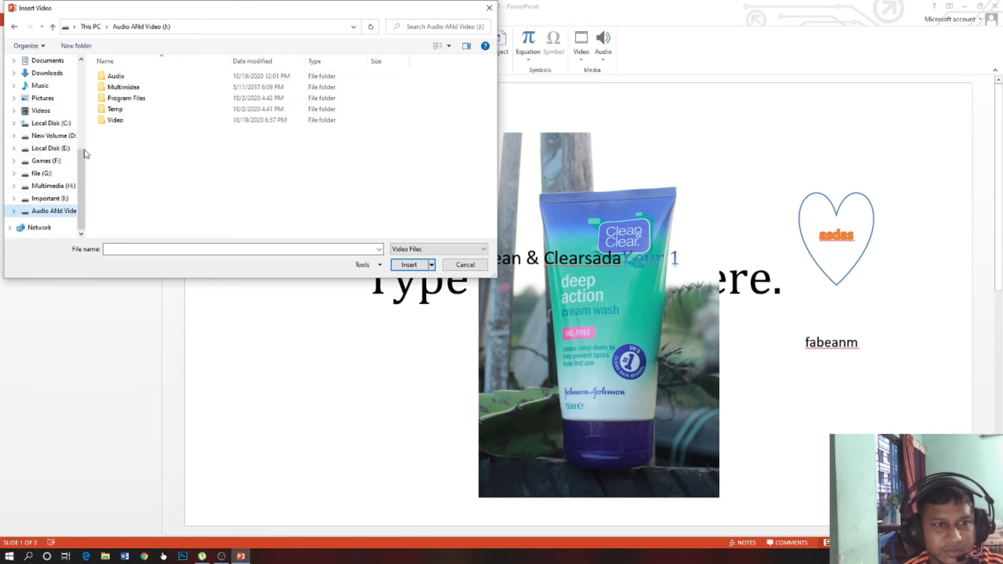
double_click(116, 121)
scroll(364, 216, "down", 2)
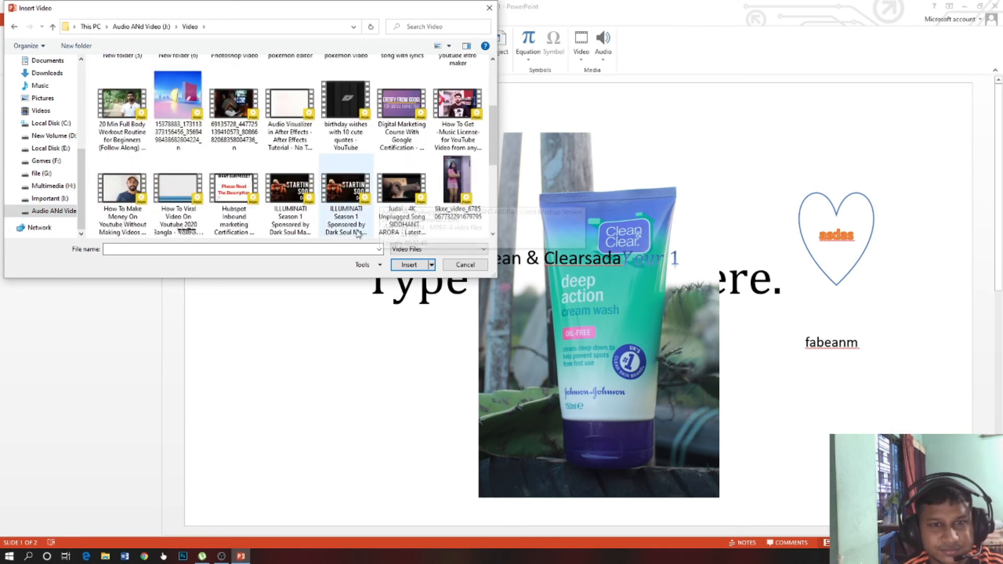
scroll(364, 215, "down", 5)
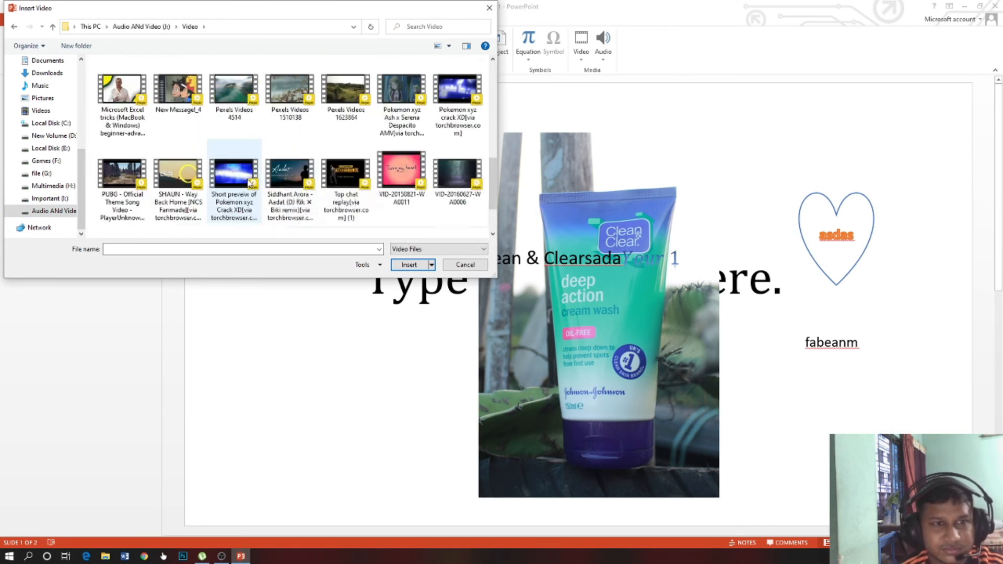
double_click(166, 102)
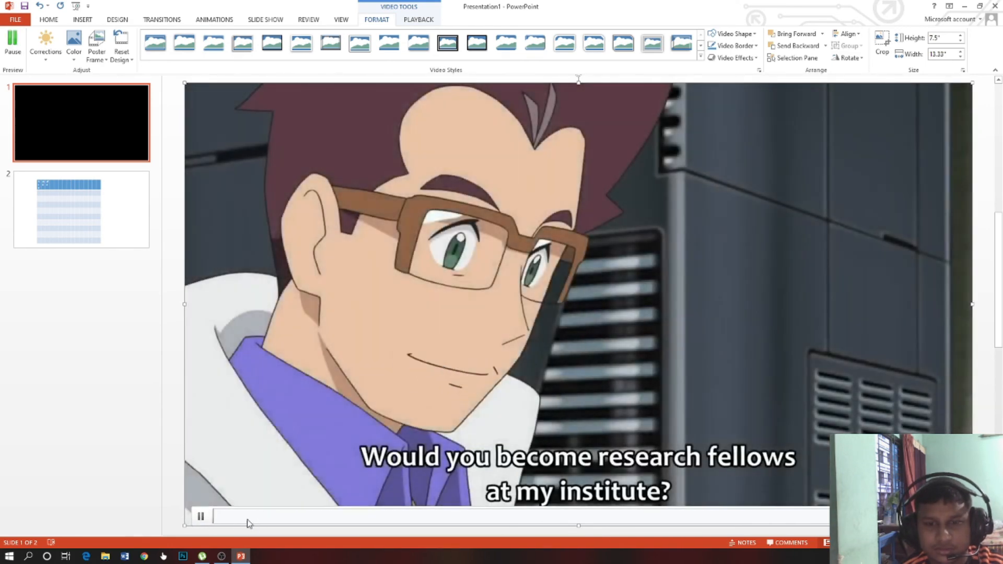
- Skip ahead in the playing video, pause it, and undo its insertion
left_click(239, 517)
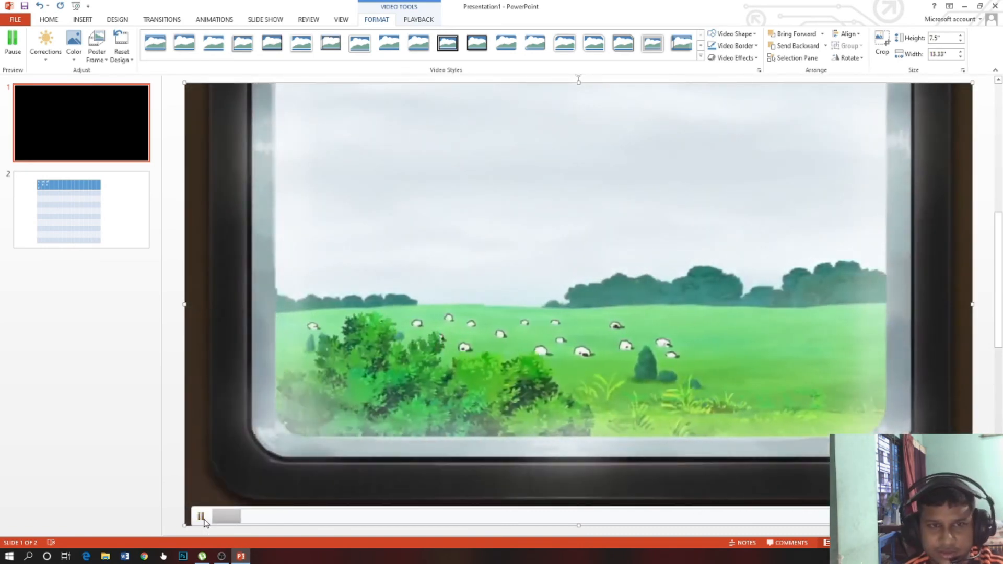
left_click(204, 521)
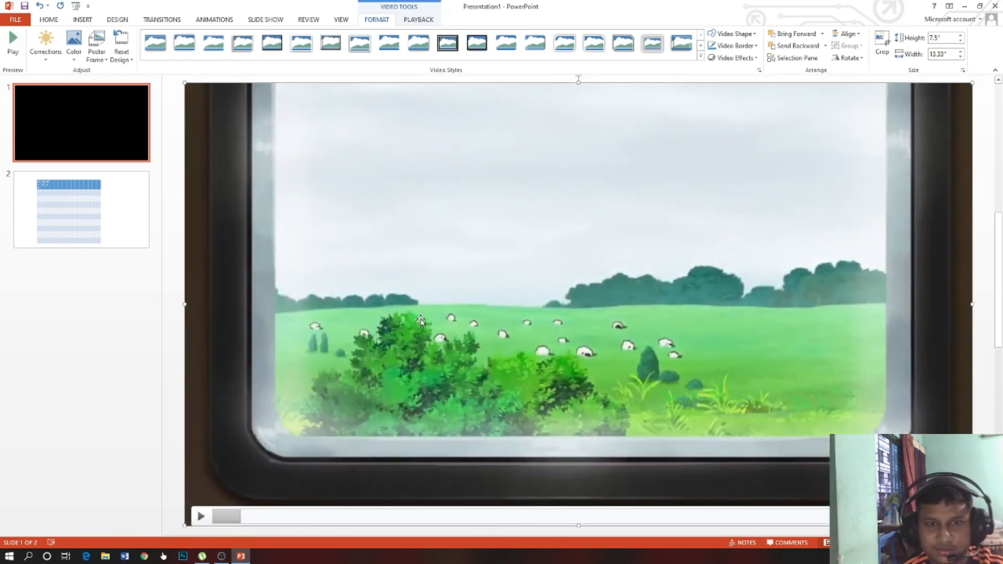
key("ctrl+z")
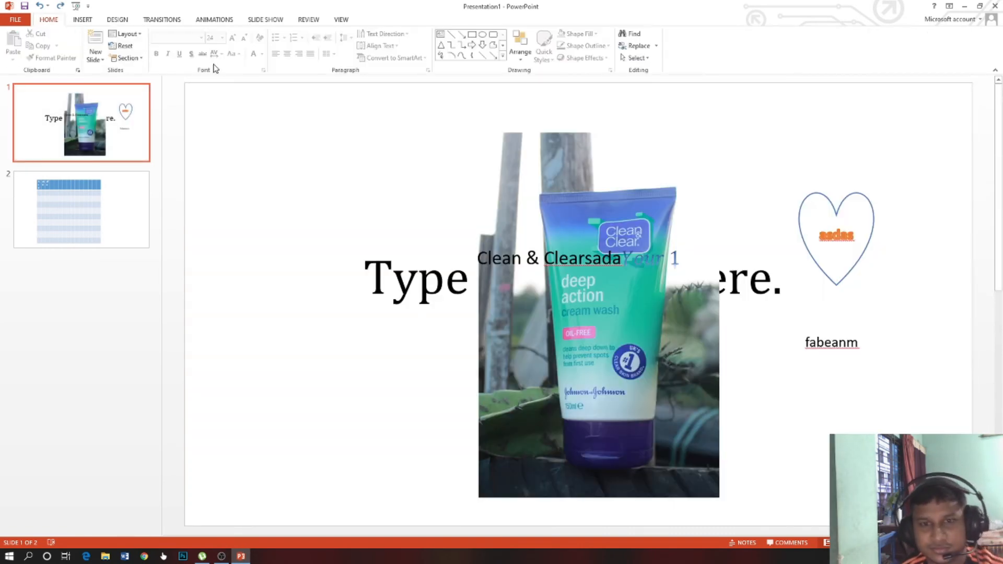
- Start inserting audio from the PC and open the Audio folder on the Audio ANd Video (J:) drive
left_click(83, 19)
left_click(603, 47)
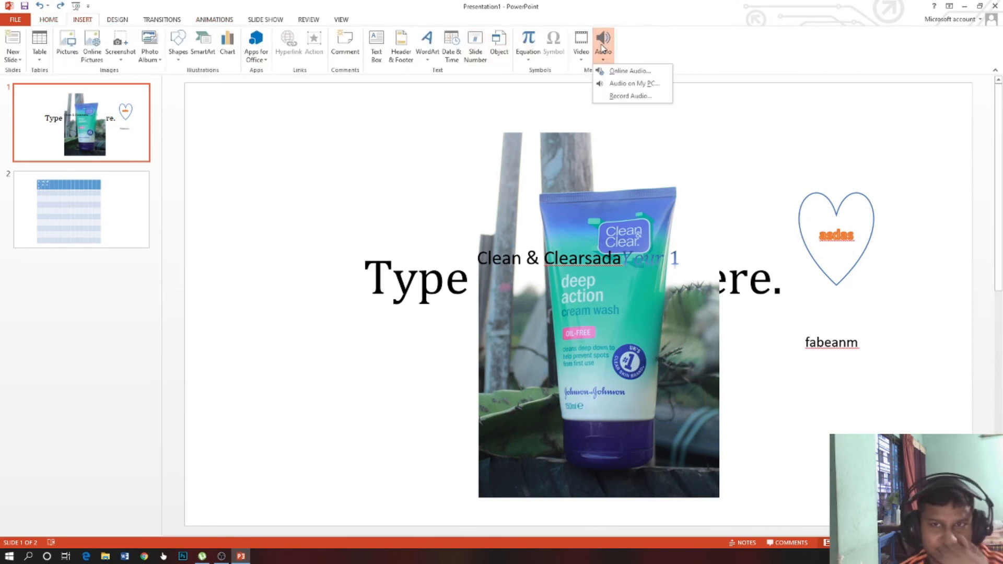
left_click(634, 84)
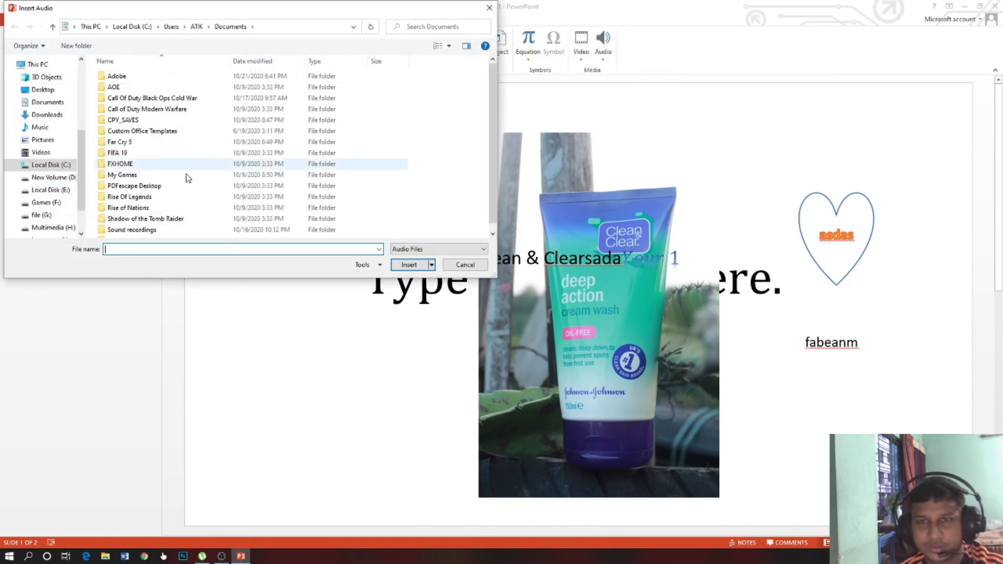
scroll(54, 227, "down", 2)
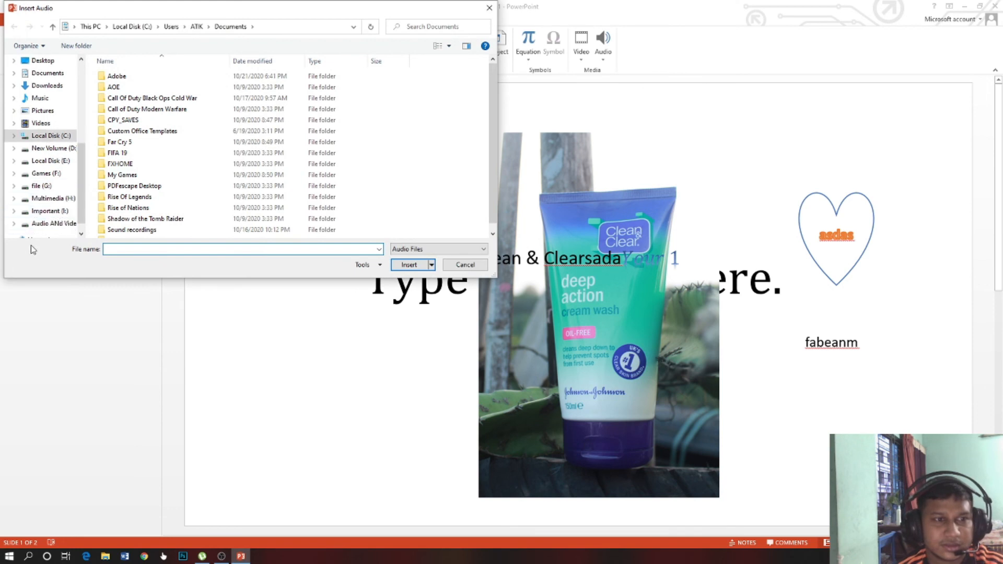
left_click(52, 223)
double_click(116, 76)
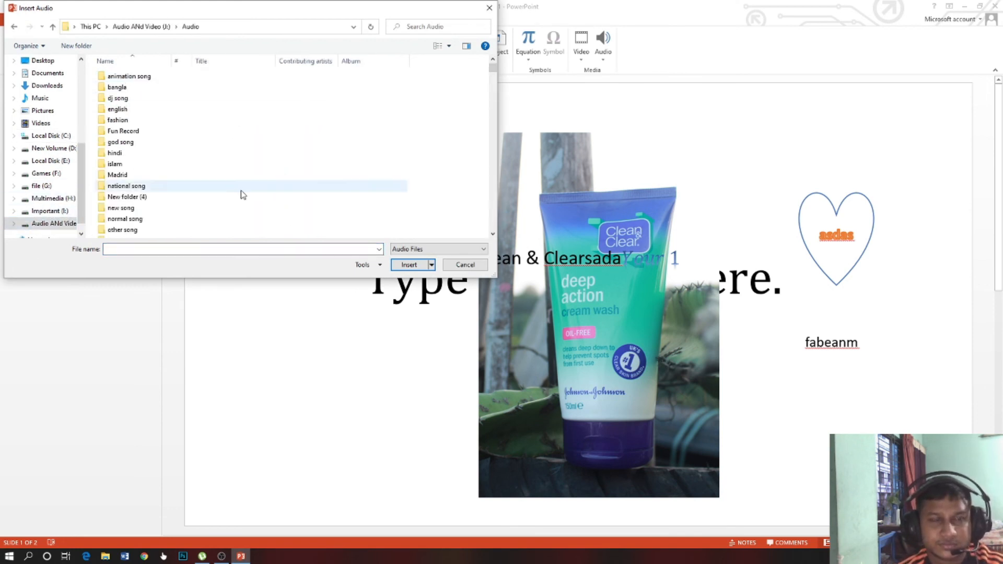
- Display the Audio folder's contents as large icons and look through the available songs
right_click(473, 103)
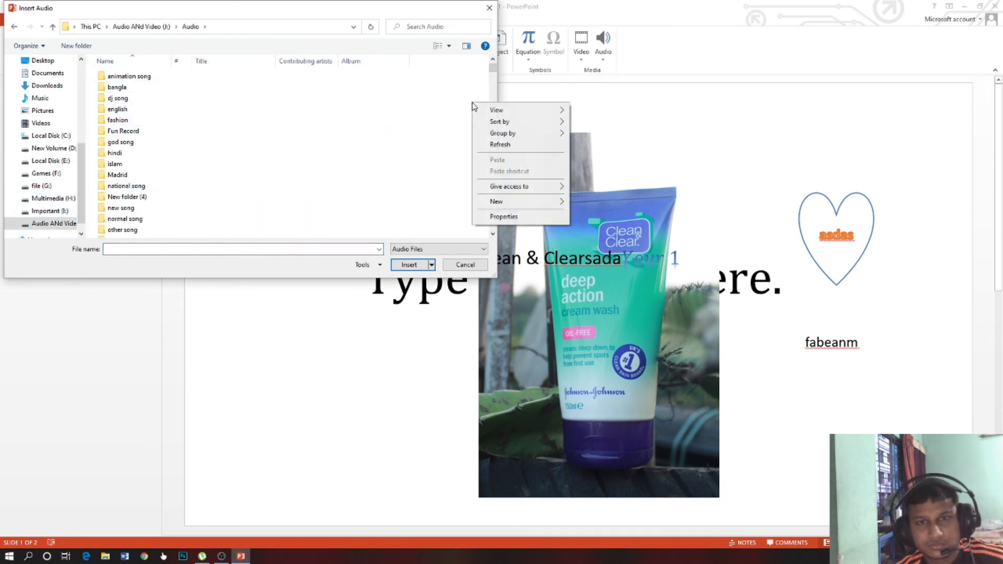
mouse_move(491, 110)
left_click(581, 111)
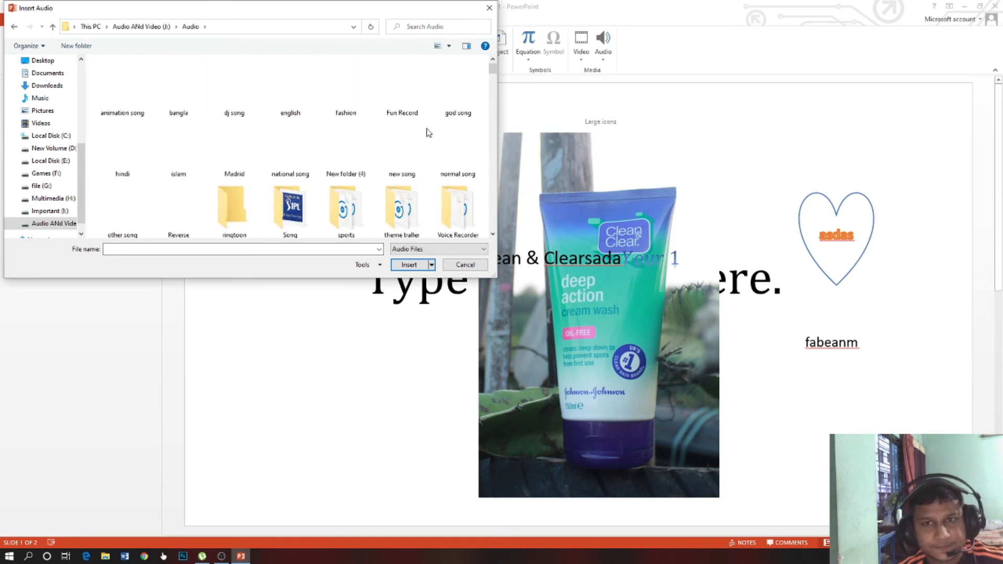
scroll(305, 163, "down", 5)
scroll(306, 164, "up", 5)
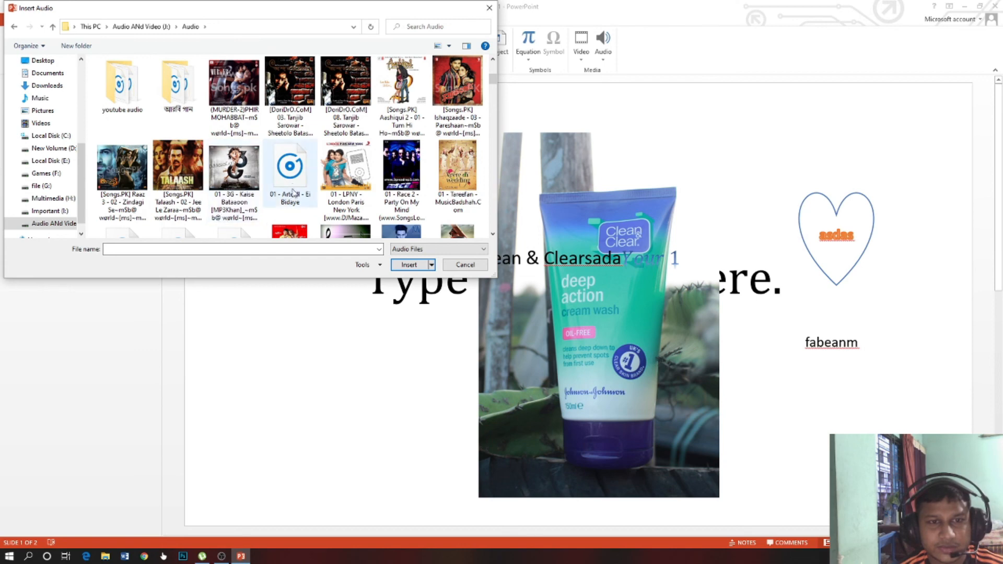
- Insert the Ei Bidaye audio file on the slide, play it briefly, and undo its insertion
double_click(290, 168)
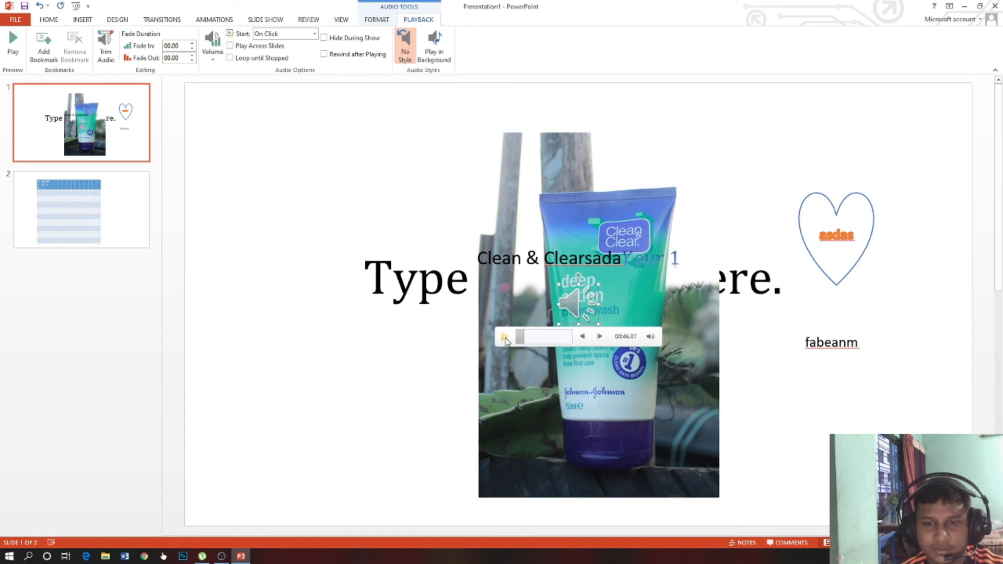
key("ctrl+z")
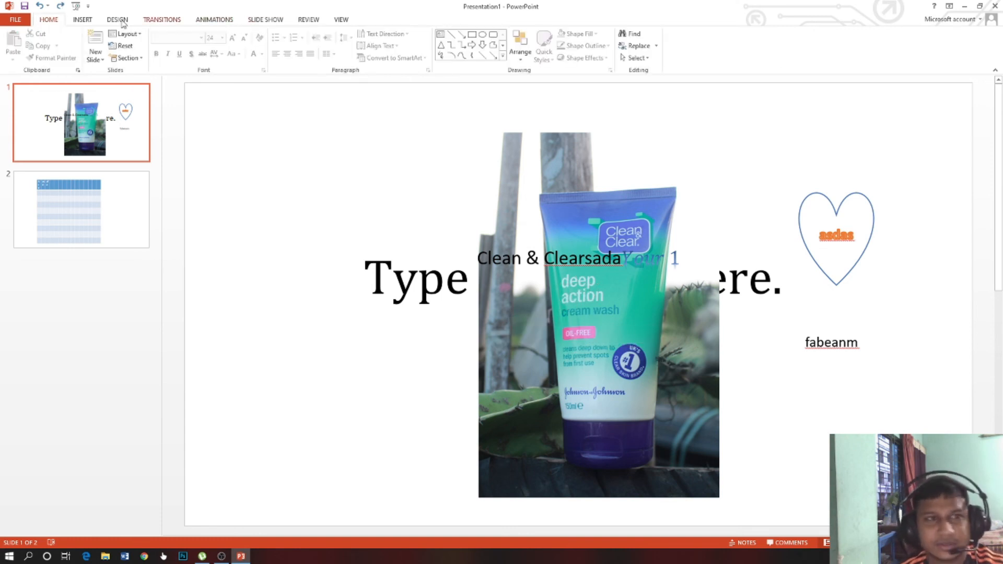
left_click(82, 19)
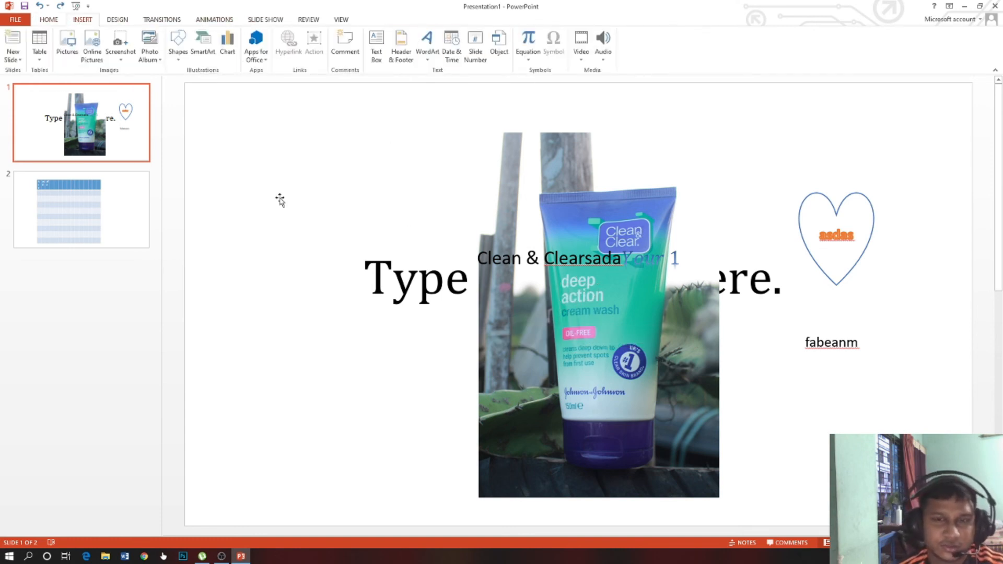
- Move the Clean & Clear picture to the slide's upper-left corner, overhanging the slide edges, and deselect it
left_click_drag(625, 313, 445, 295)
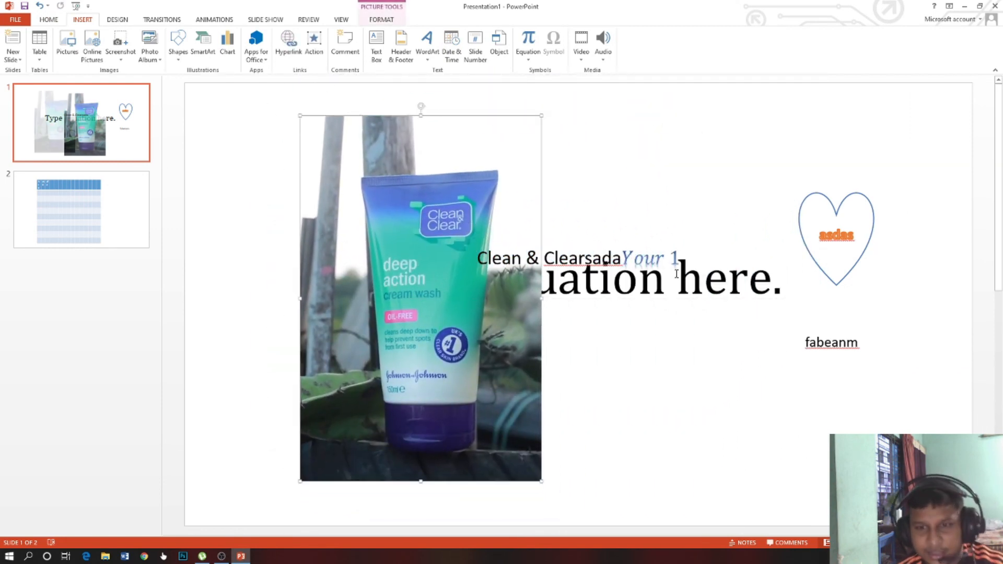
left_click(615, 255)
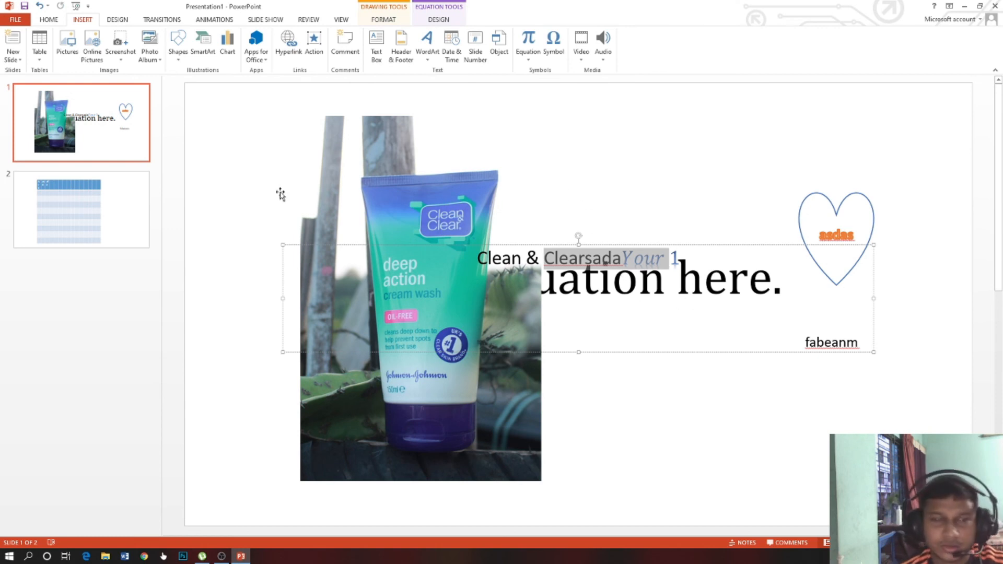
left_click(50, 21)
left_click(74, 25)
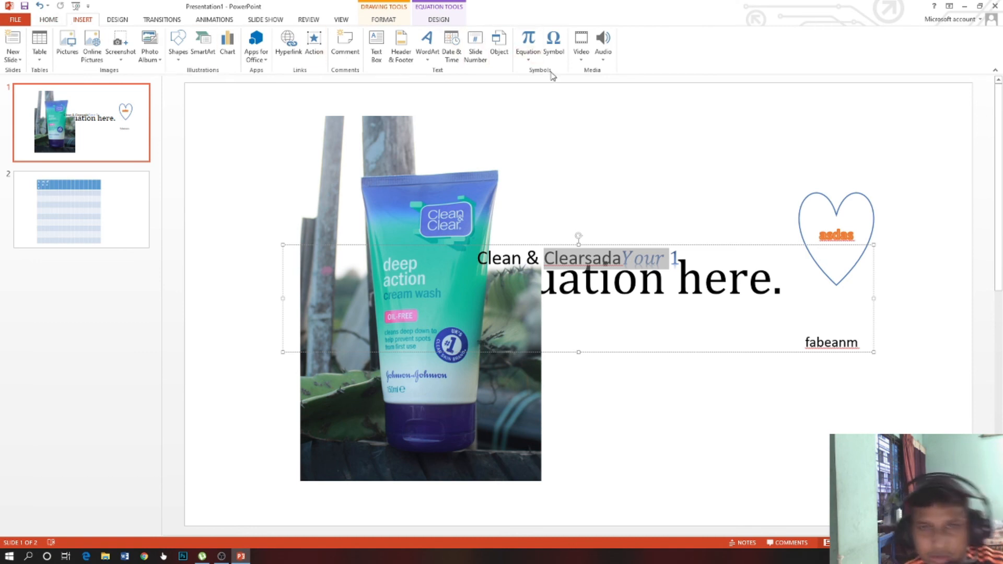
mouse_move(430, 202)
left_mouse_down()
mouse_move(661, 159)
mouse_move(572, 213)
mouse_move(433, 187)
left_mouse_up()
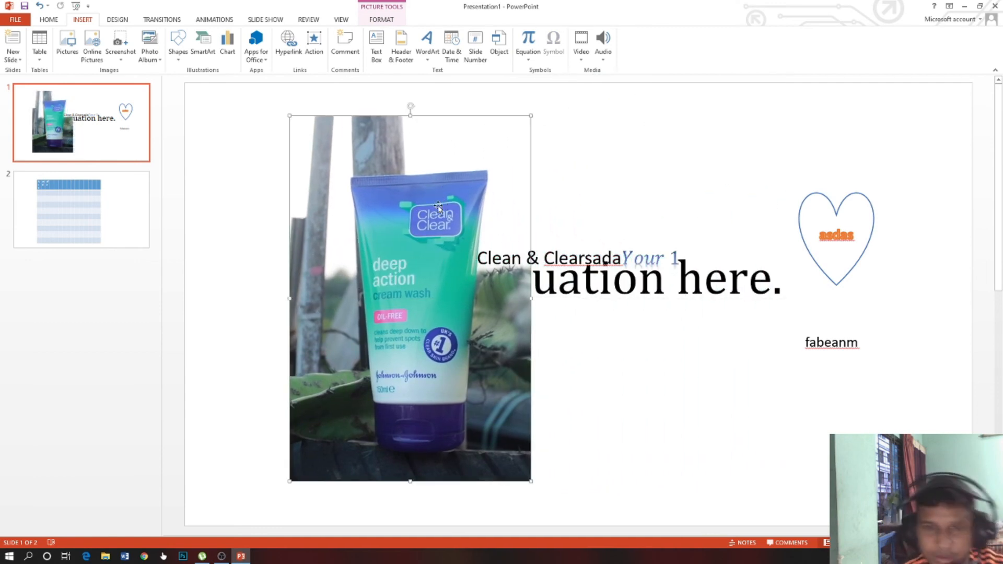
left_click_drag(405, 269, 278, 217)
left_click(593, 388)
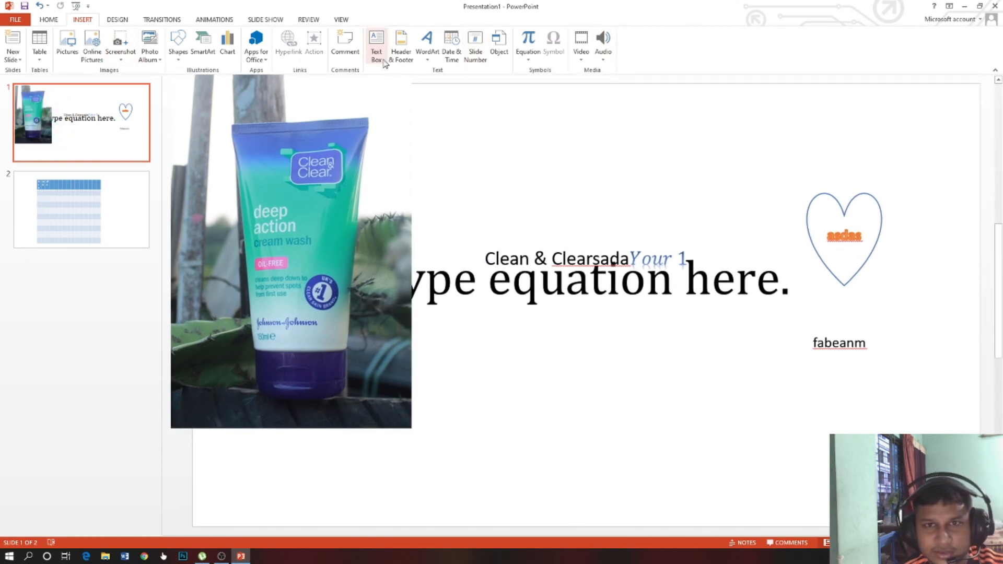
- Add a text box below the equation on the slide and widen it to about 3.81"
left_click(376, 45)
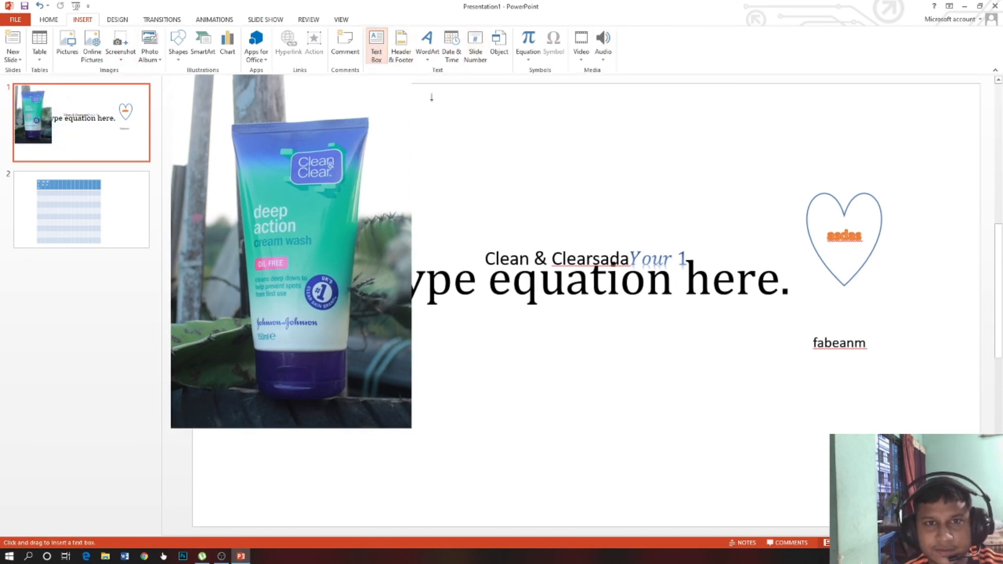
left_click(553, 353)
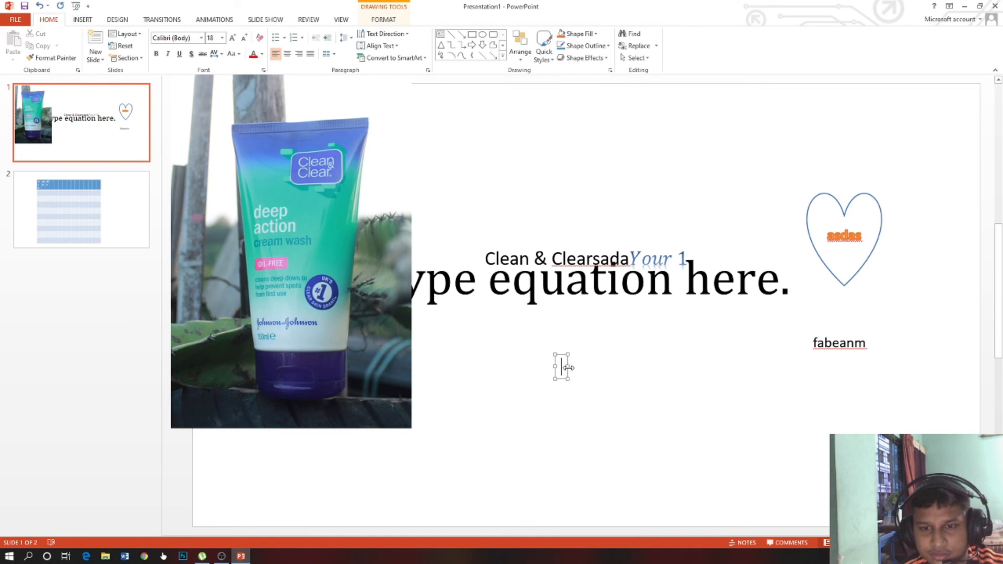
left_click_drag(568, 367, 780, 367)
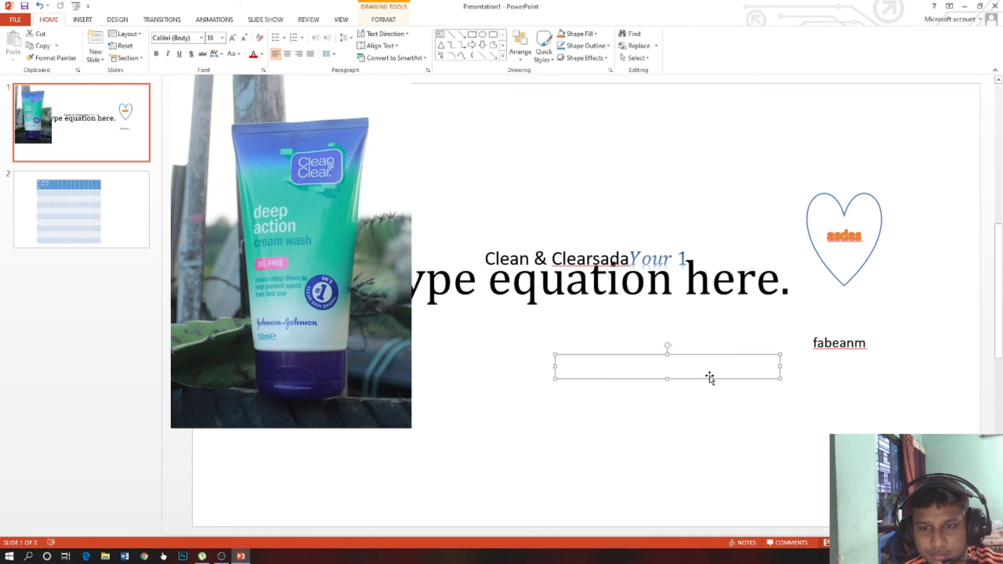
double_click(606, 370)
type("Fawib")
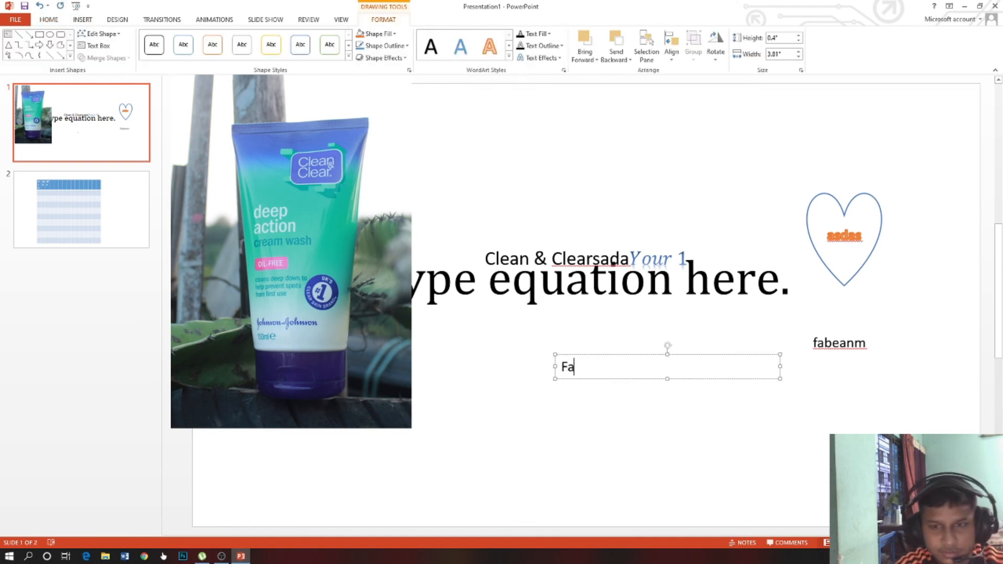
key("BackSpace")
key("BackSpace")
key("BackSpace")
key("BackSpace")
key("BackSpace")
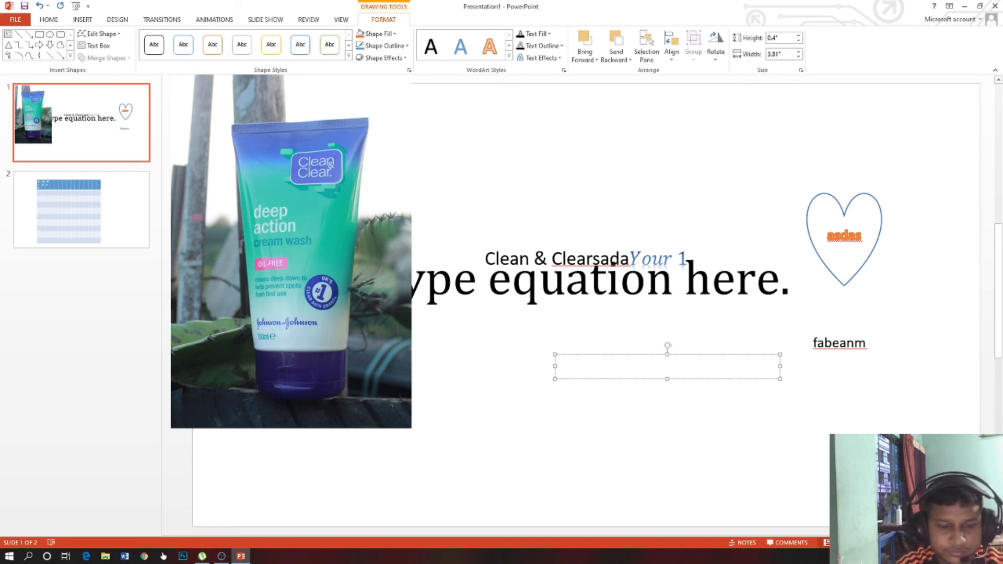